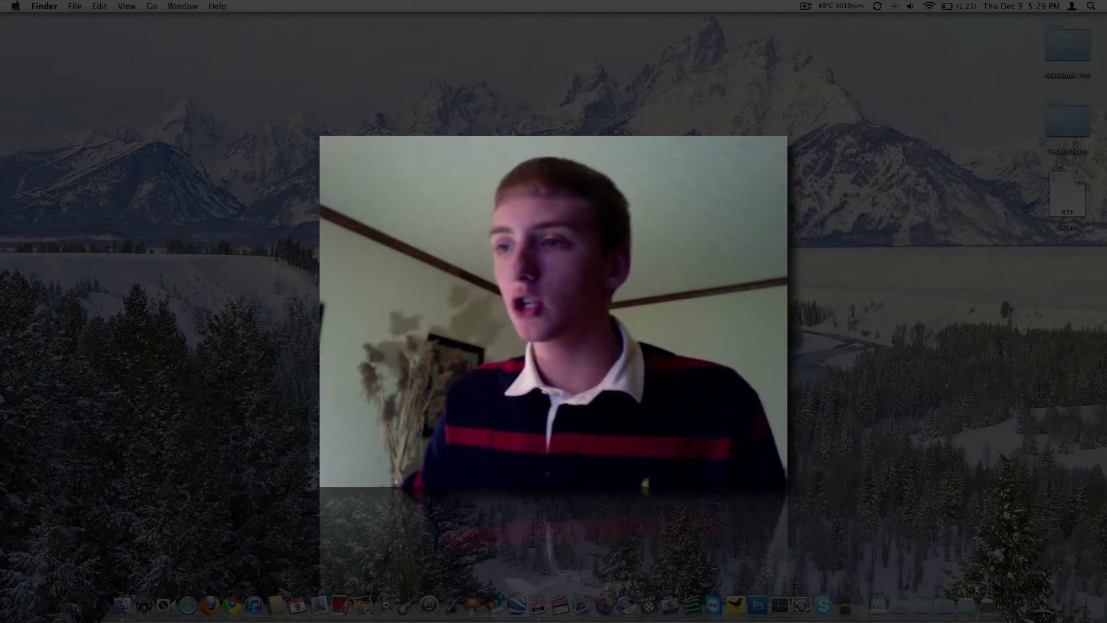
Step: Launch Pages and reposition the Template Chooser window on screen
click(448, 603)
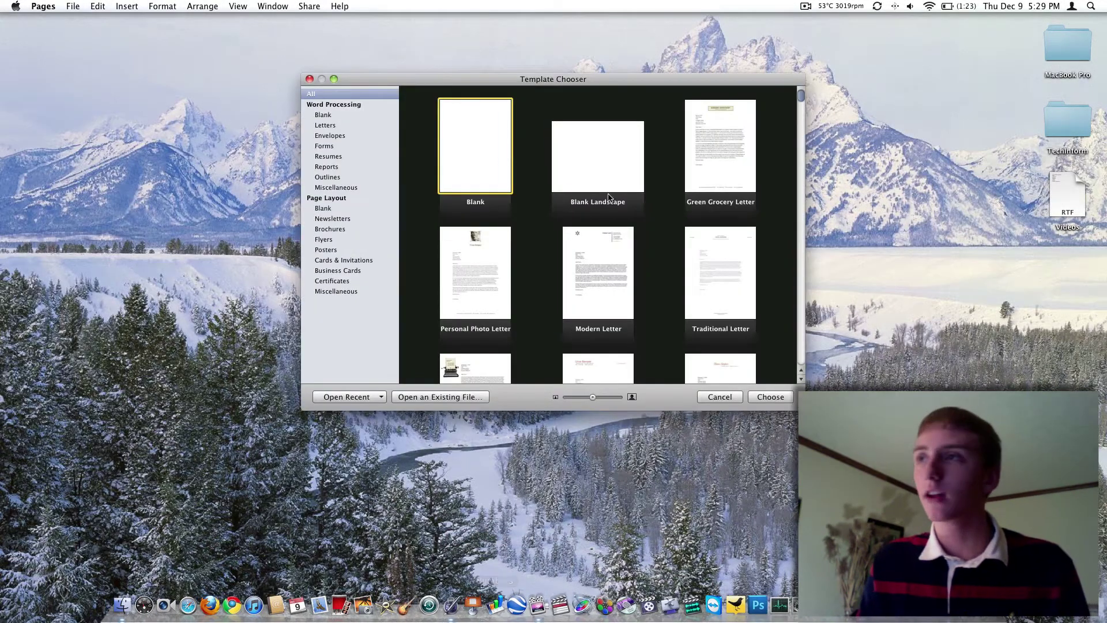
drag(612, 80, 612, 52)
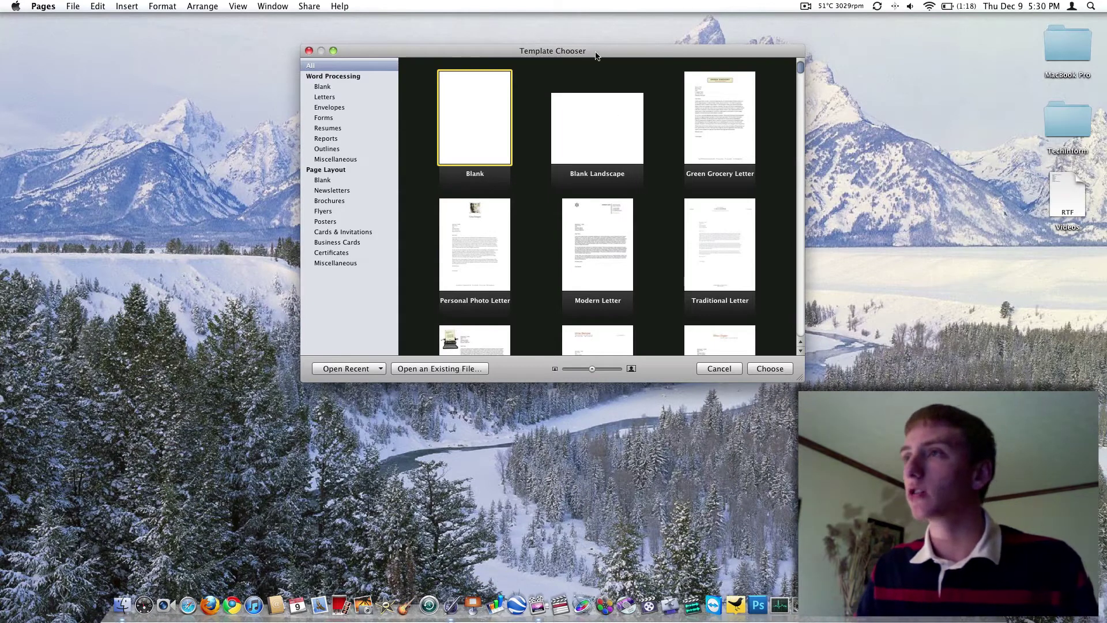
drag(588, 53, 566, 68)
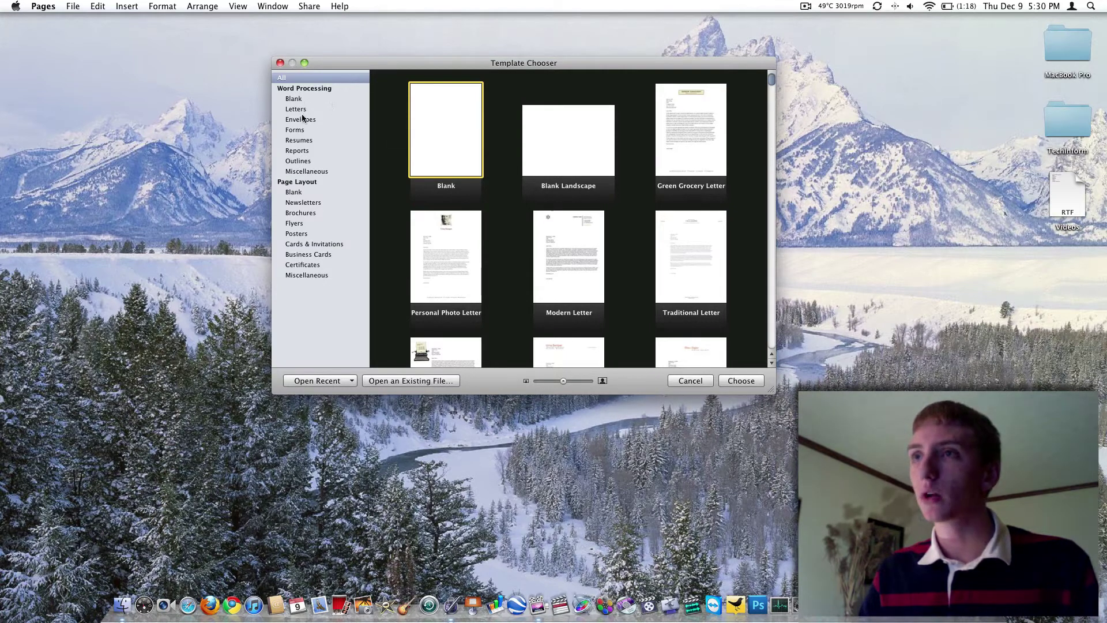
click(299, 141)
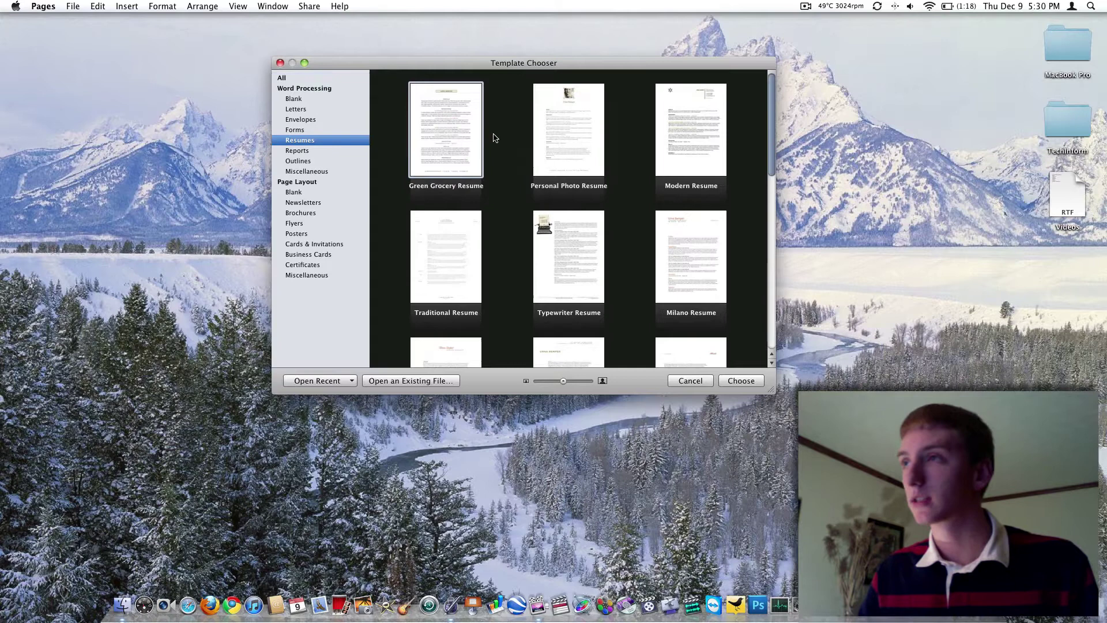
scroll(493, 137, down, 5)
scroll(494, 137, down, 1)
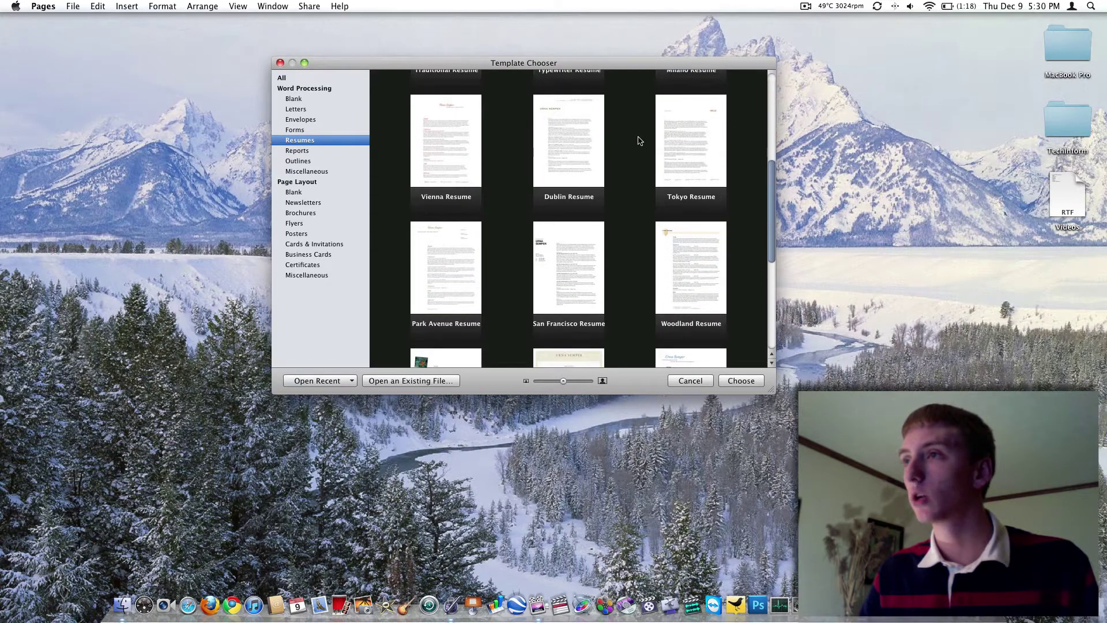
scroll(461, 147, up, 3)
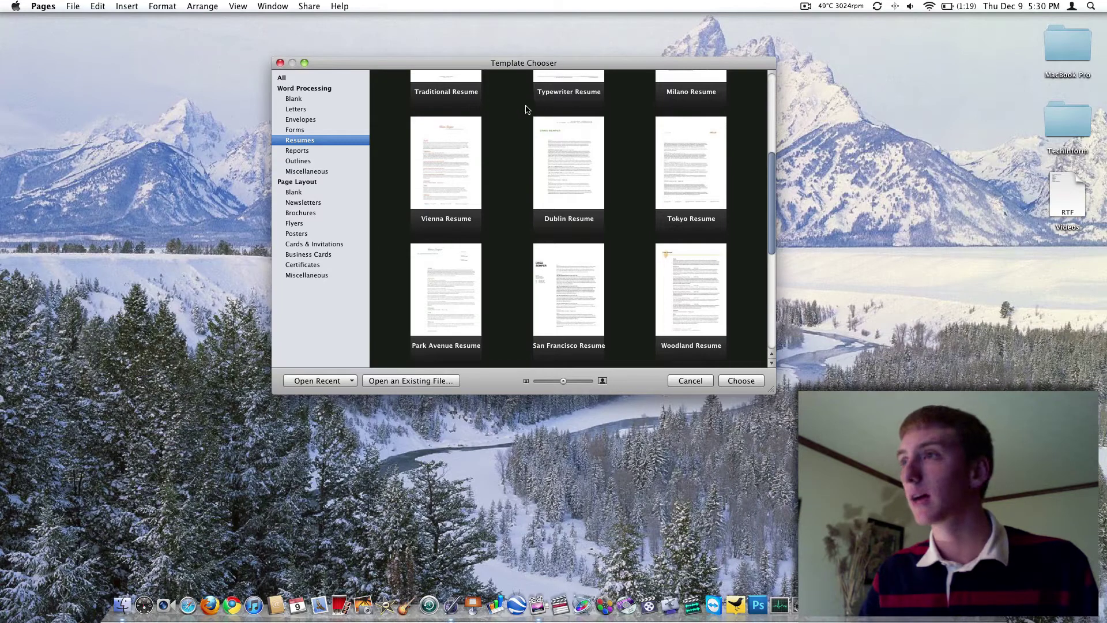
scroll(548, 111, down, 3)
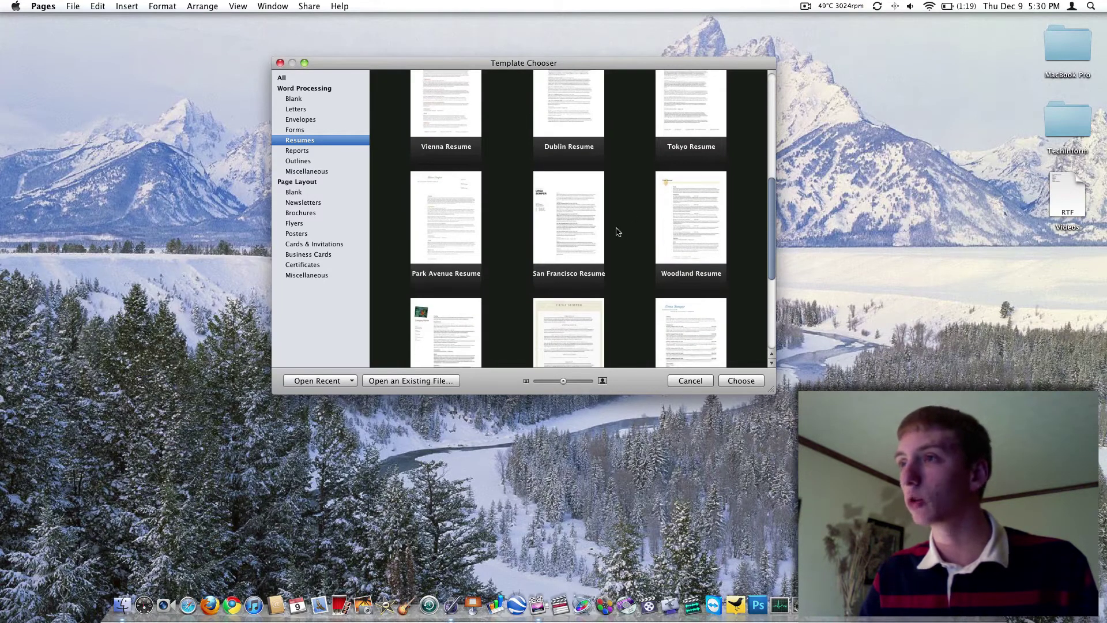
scroll(440, 220, down, 1)
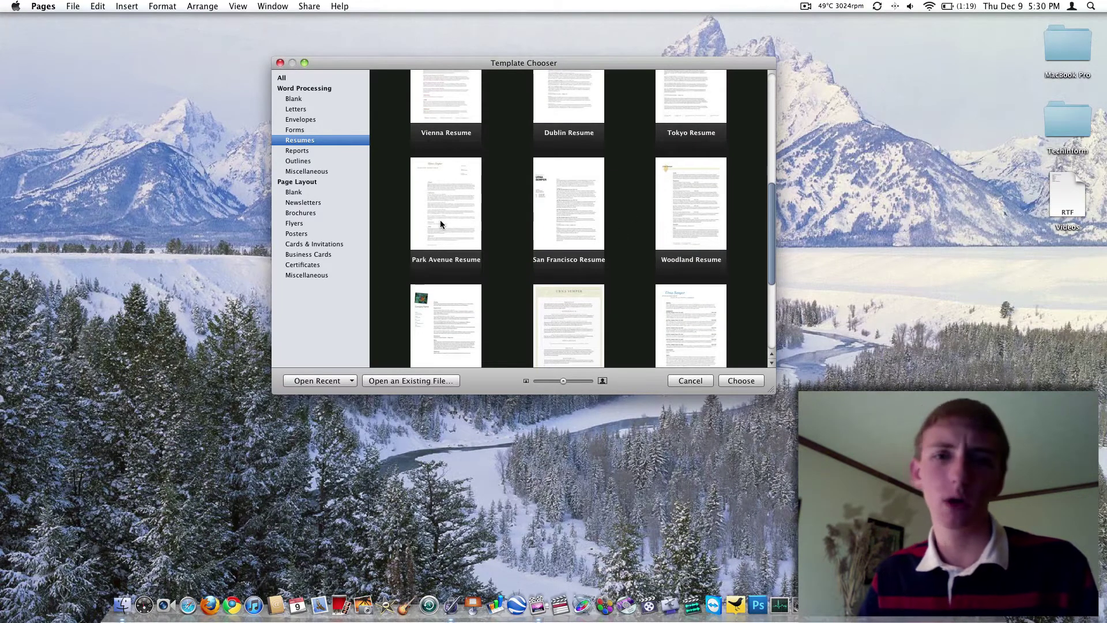
click(298, 234)
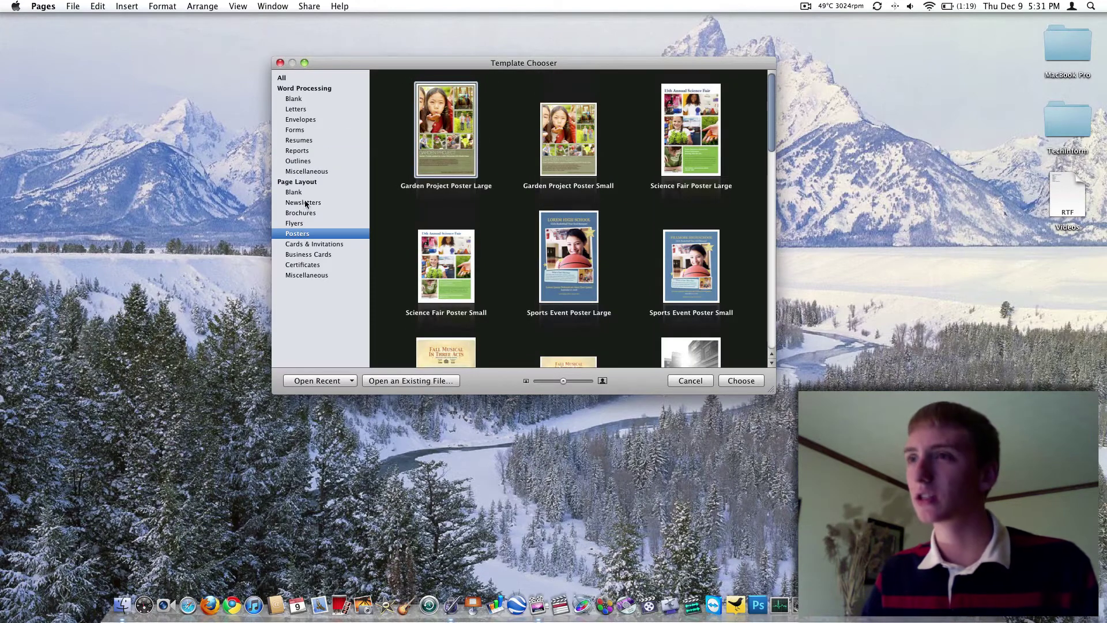
click(307, 253)
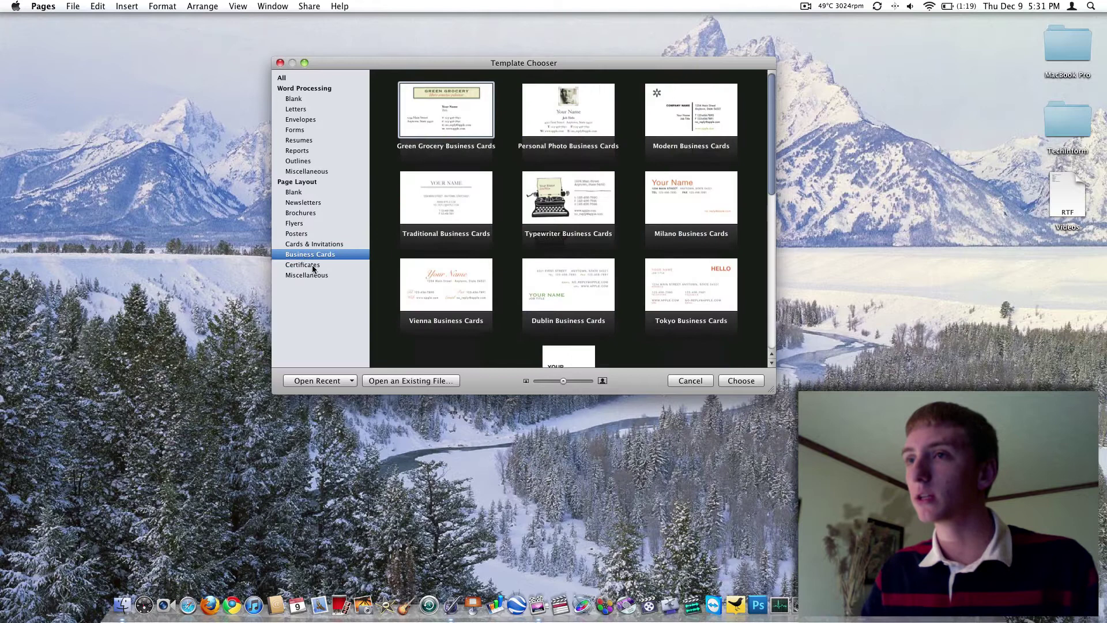
click(311, 266)
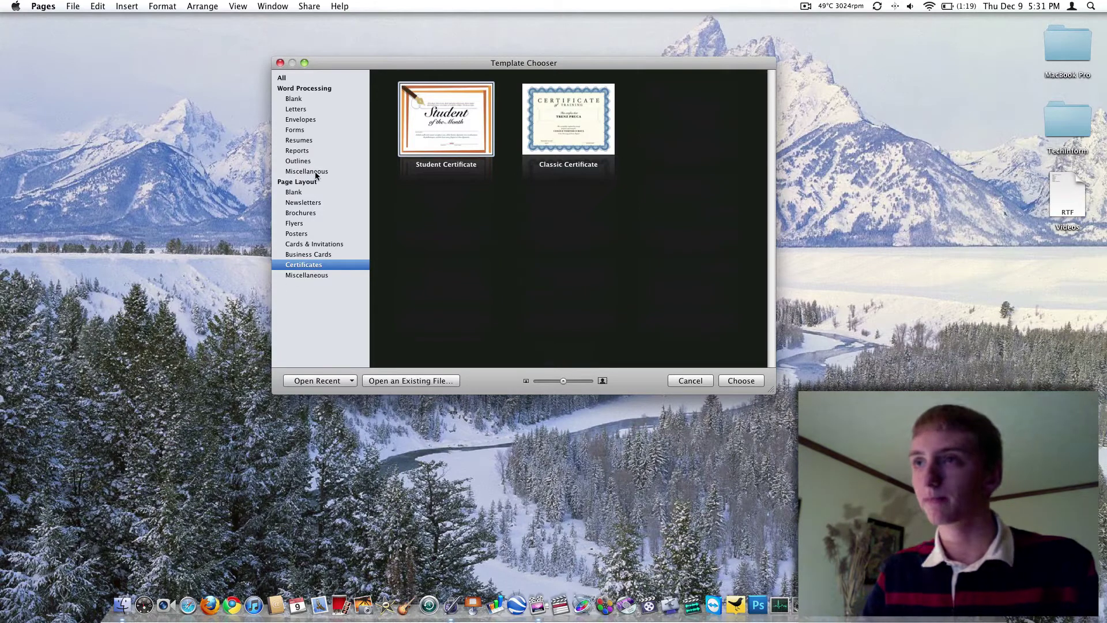
click(281, 78)
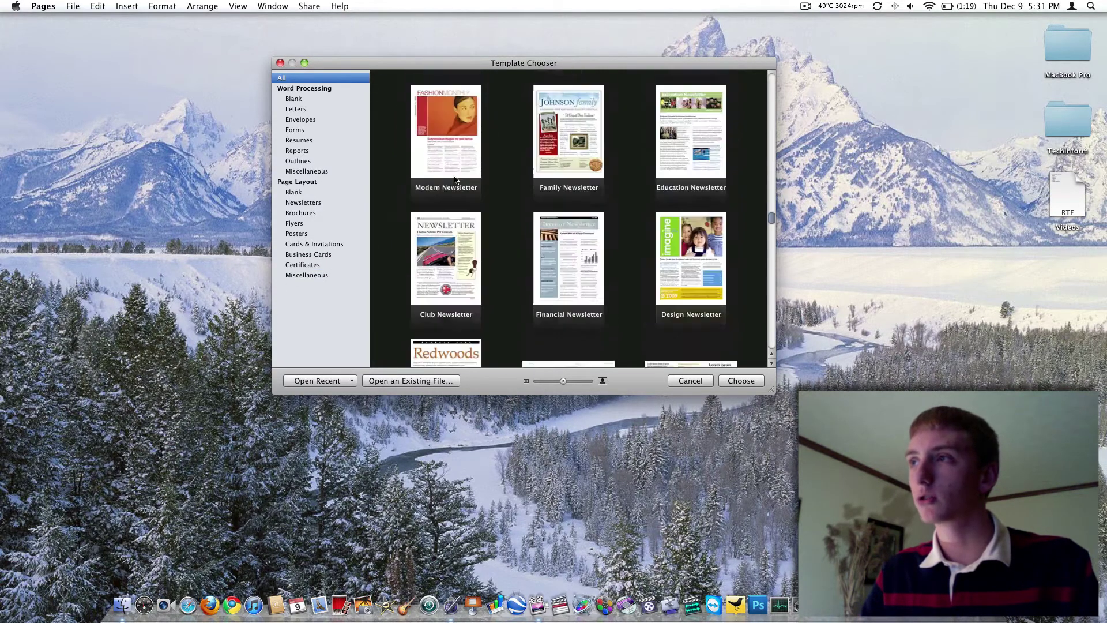
click(464, 134)
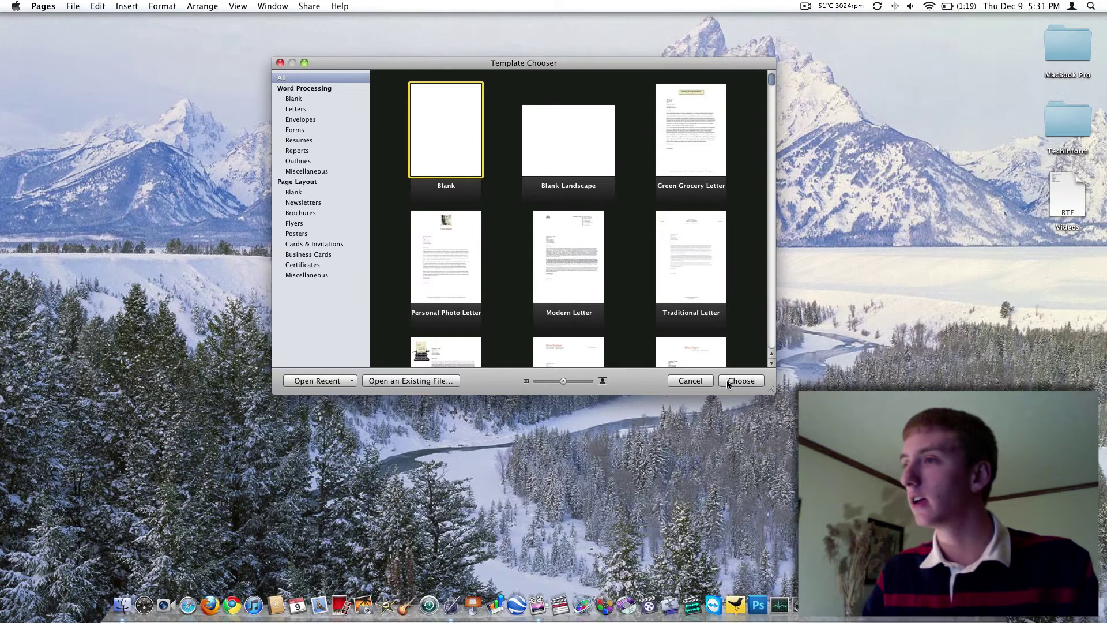
Step: Open a Blank document, type 'ryanknowstech on YouTube' and select that line
click(727, 384)
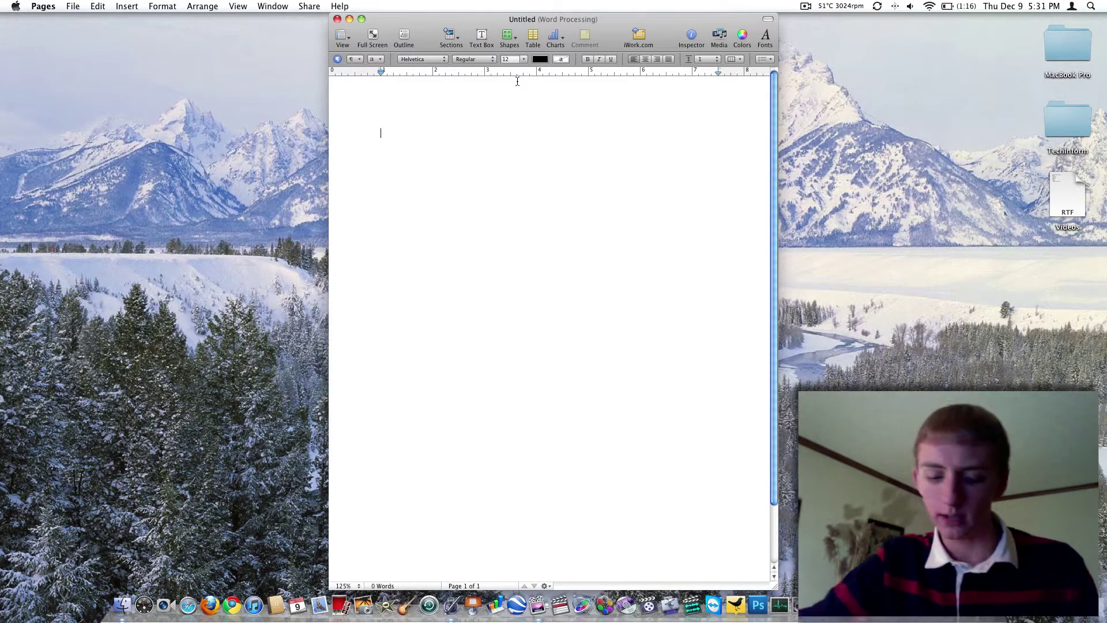
text(ryanknowste)
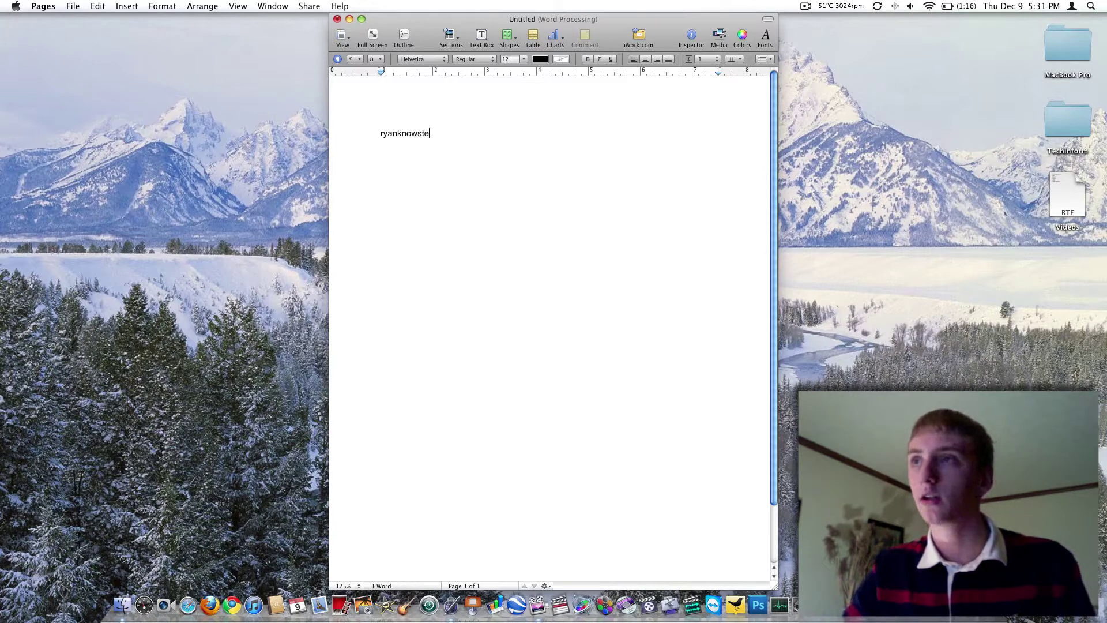
text(ch on YouTube)
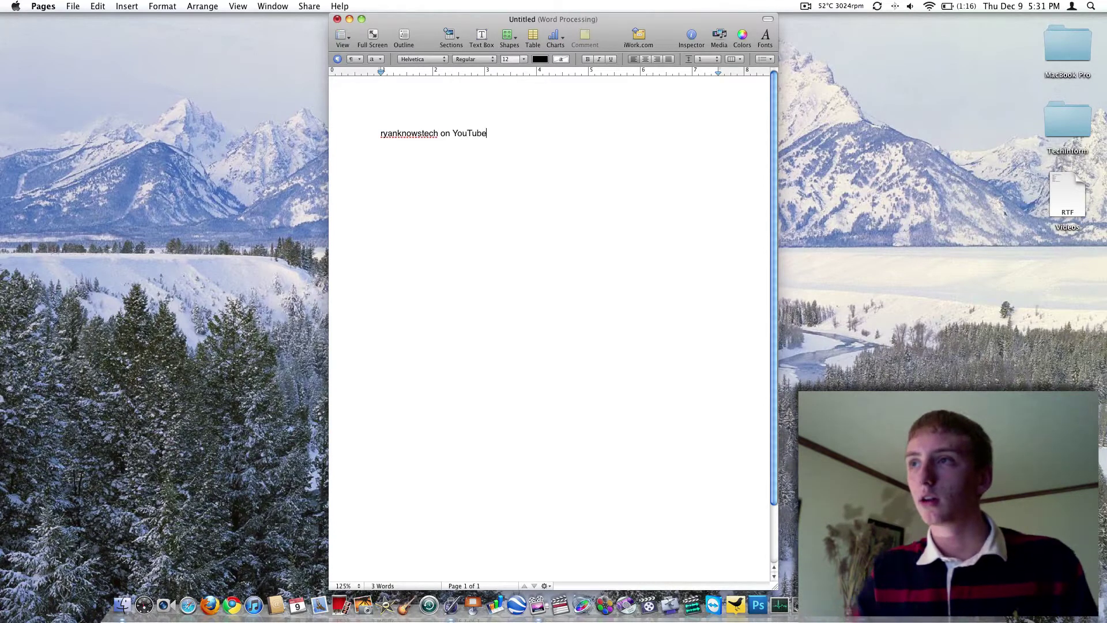
drag(555, 131, 353, 136)
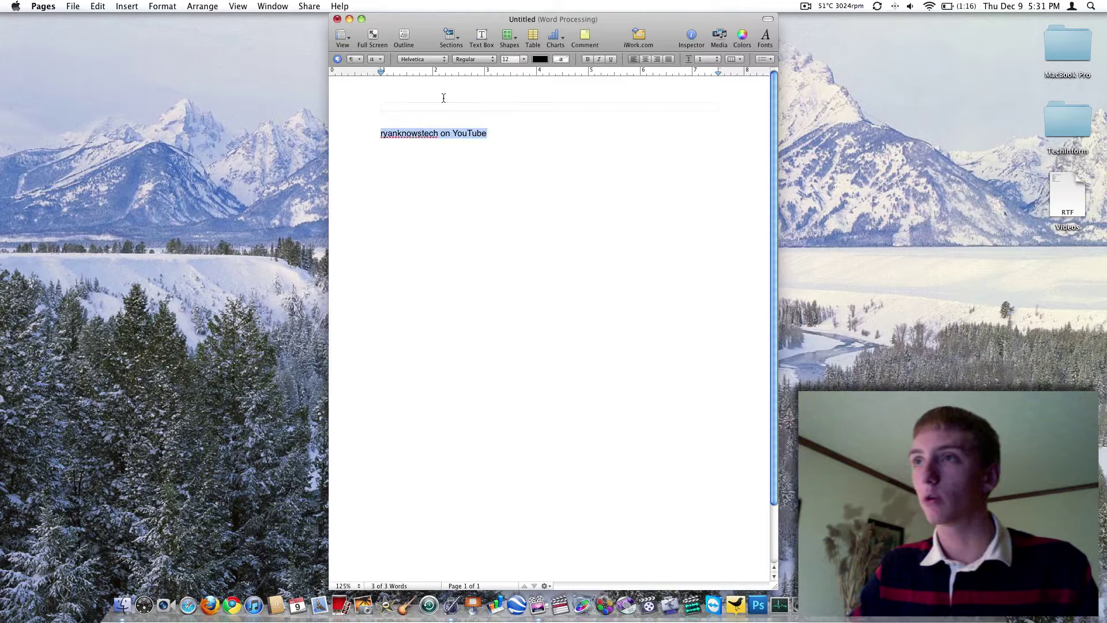
Step: Set the selected line to 14 pt and try the Stone Sans ITC TT font
click(511, 61)
text(14)
key(Return)
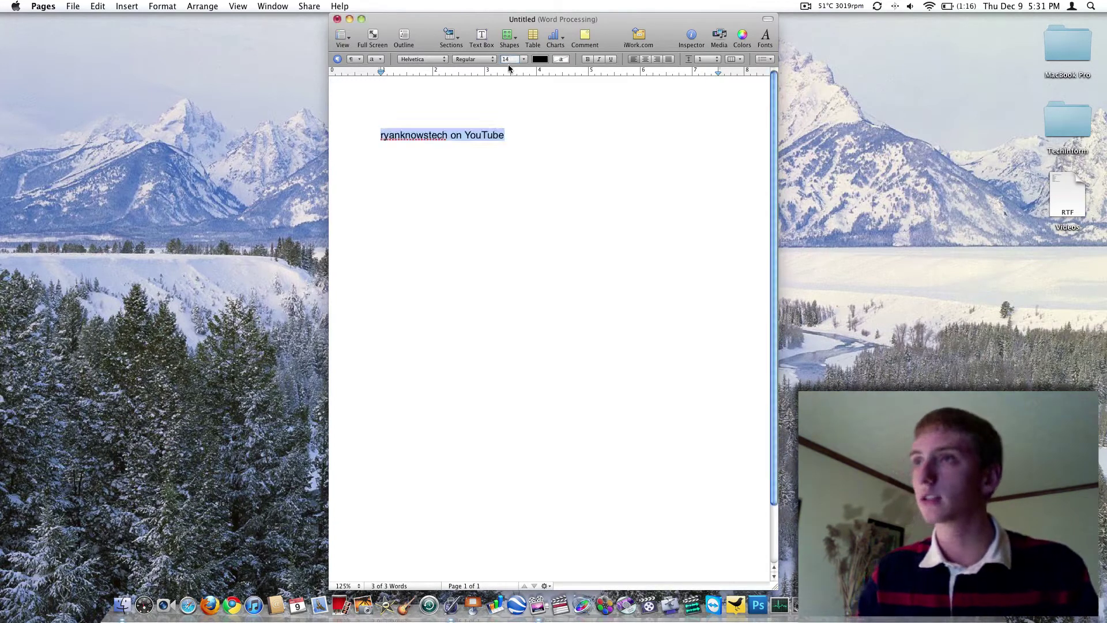
click(431, 59)
scroll(457, 124, down, 20)
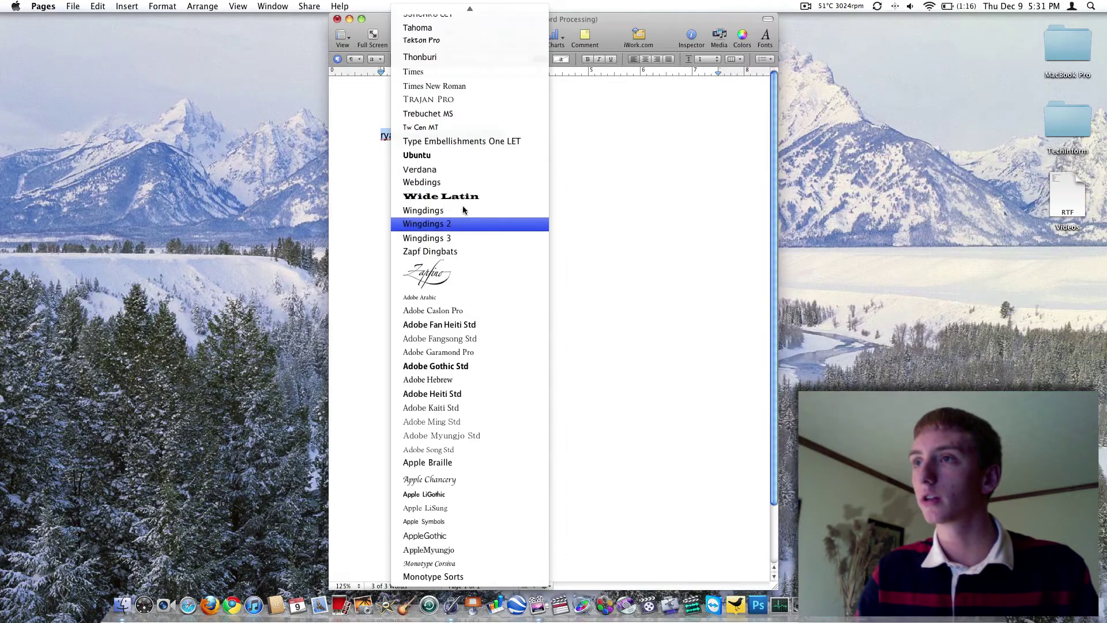
scroll(466, 330, up, 10)
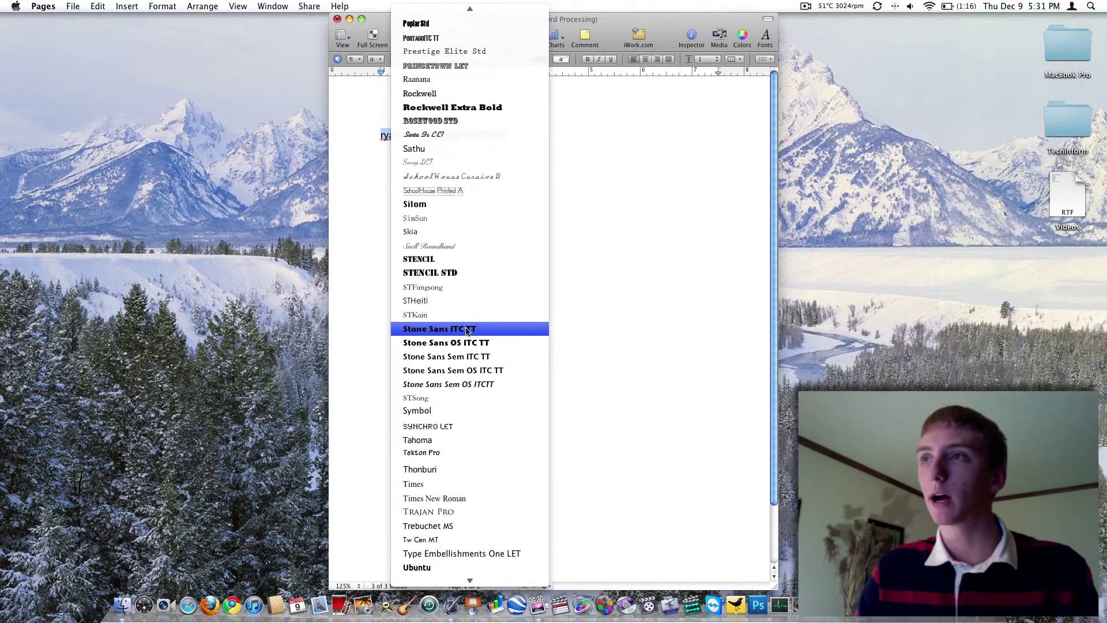
click(465, 324)
Step: Switch the title's font to Copperplate, keeping the Regular style
click(431, 60)
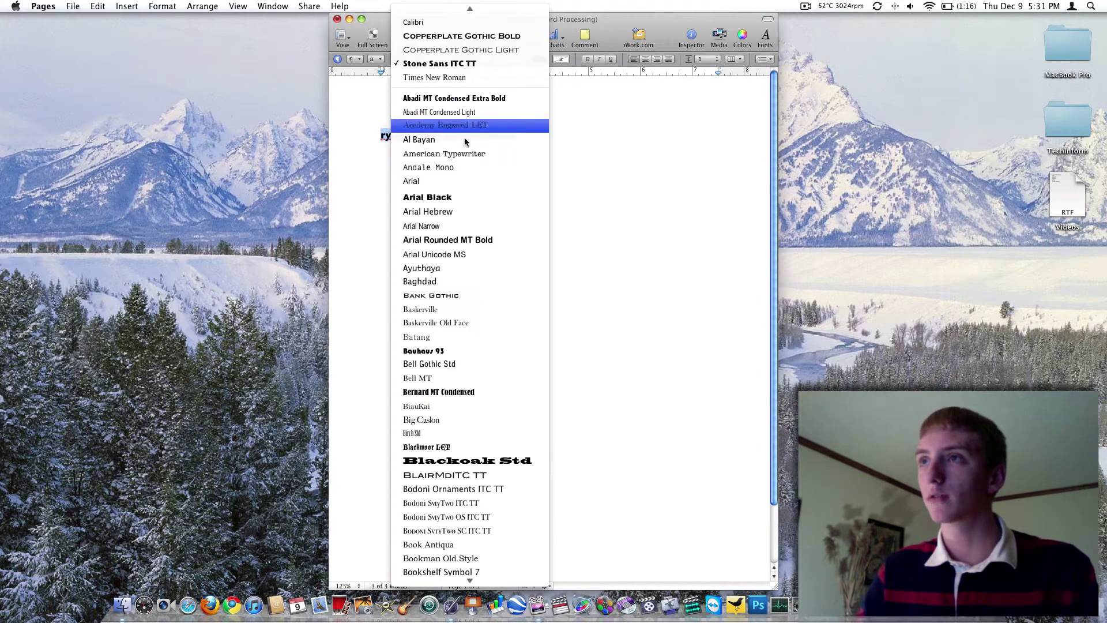
scroll(474, 156, down, 4)
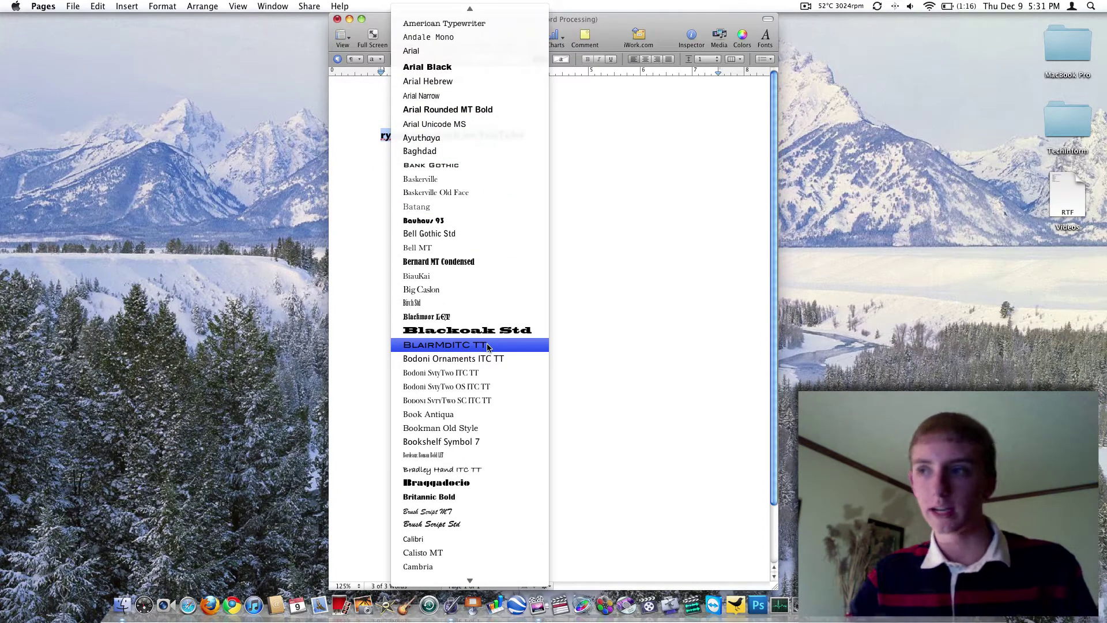
scroll(464, 346, down, 5)
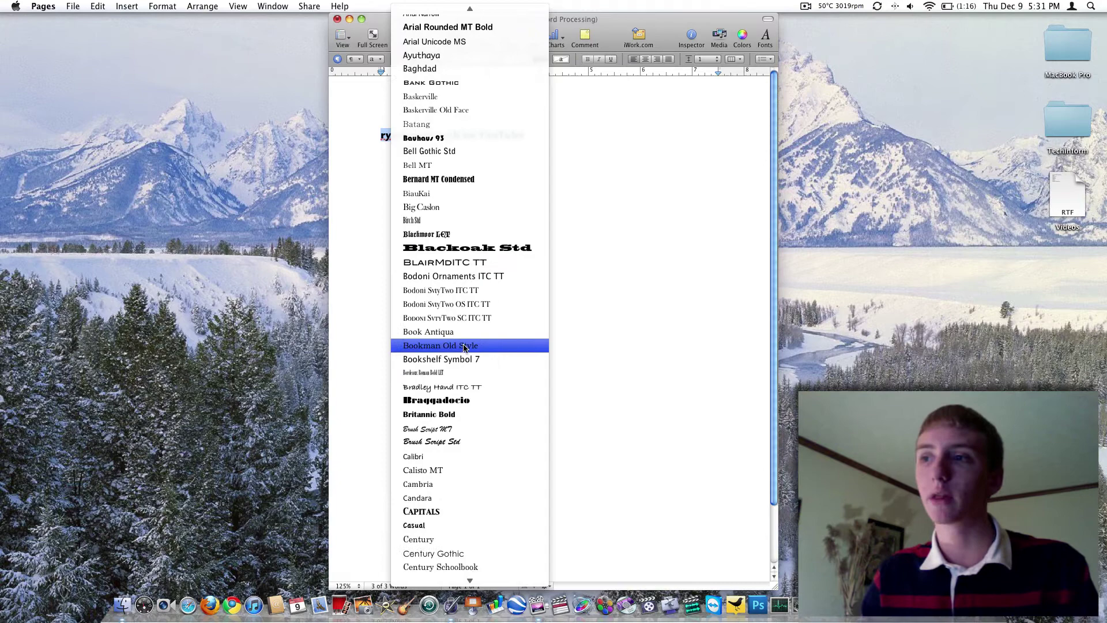
scroll(465, 450, down, 3)
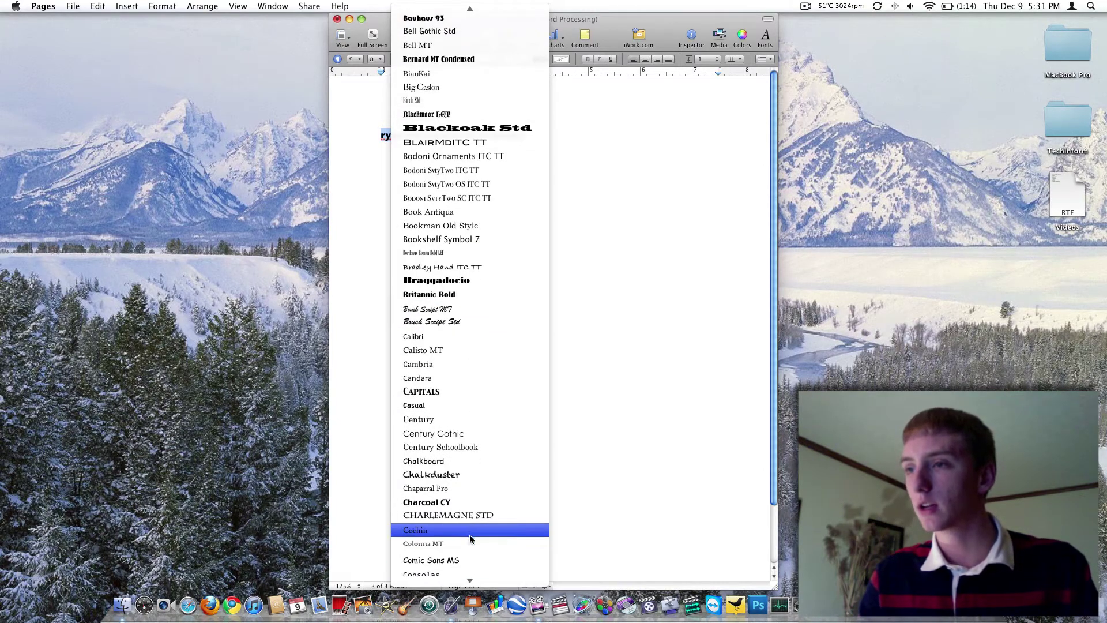
click(384, 61)
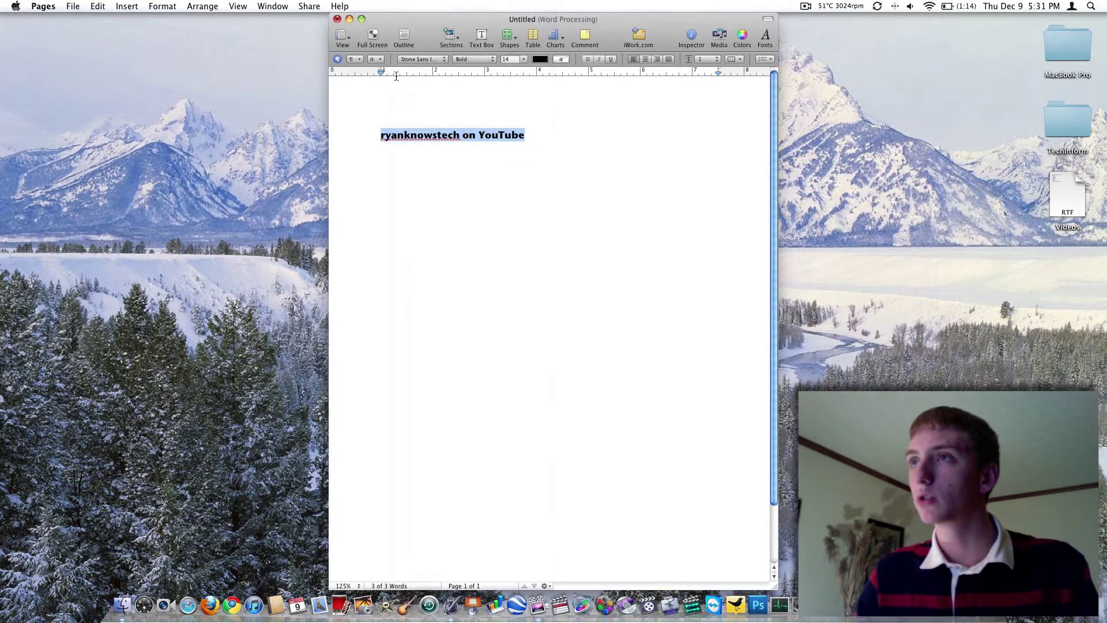
click(434, 60)
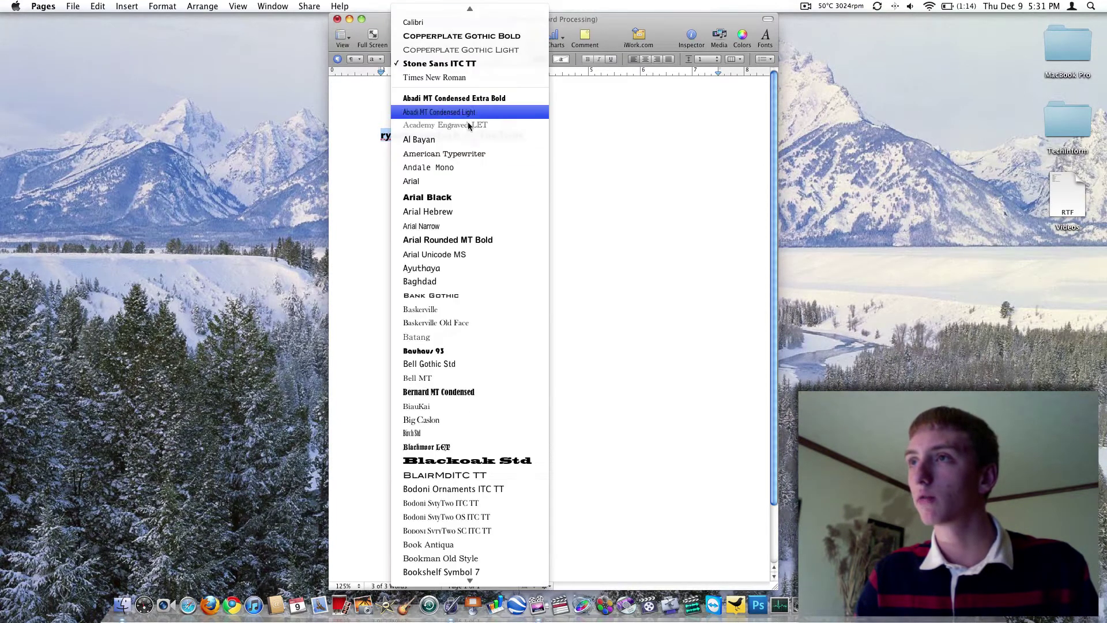
click(459, 35)
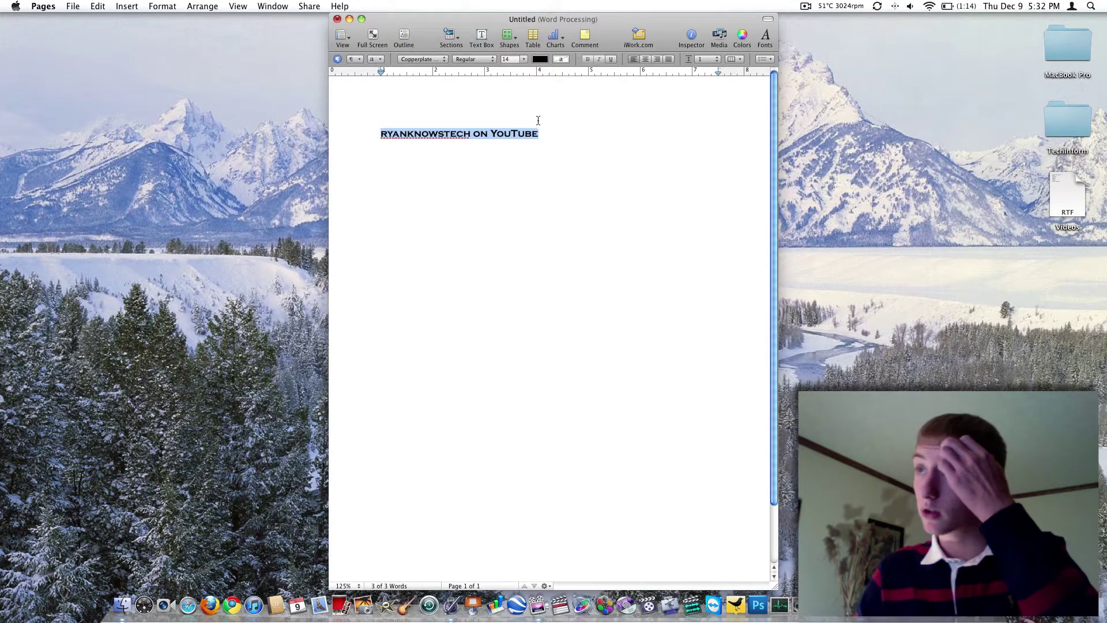
click(483, 60)
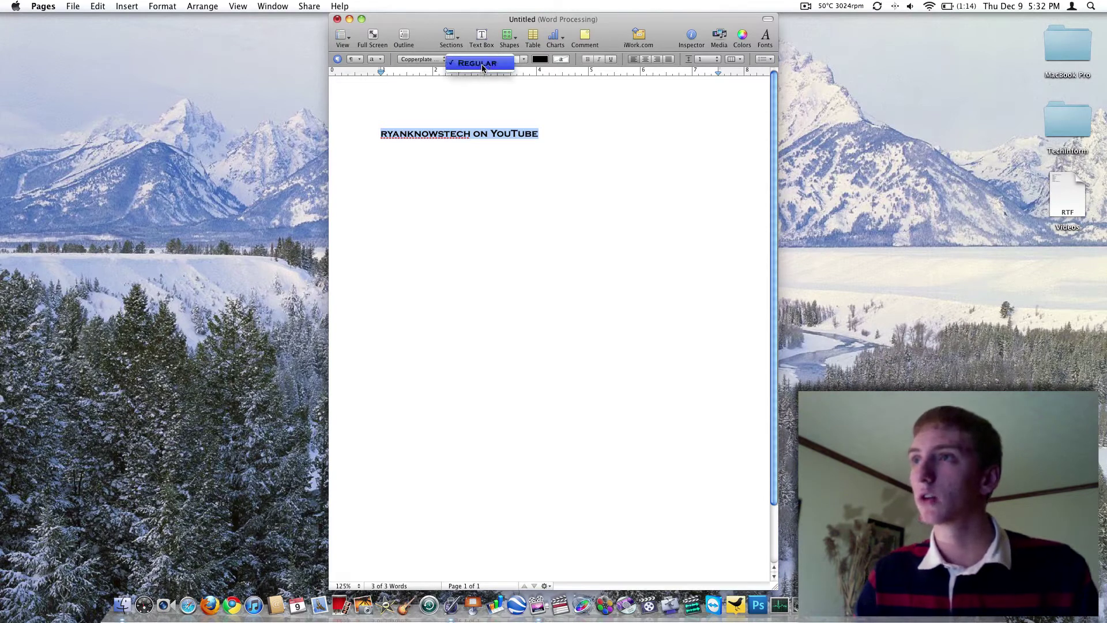
click(656, 131)
Step: Try centre and justify, settle on left alignment, and keep single line spacing
click(649, 60)
click(667, 60)
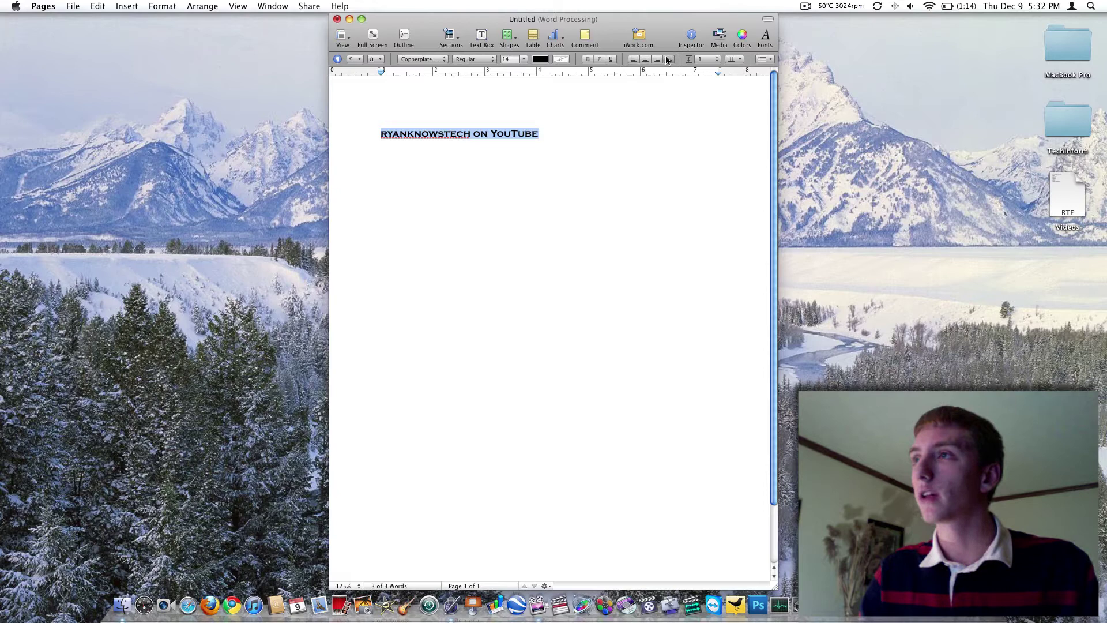
click(637, 58)
click(713, 60)
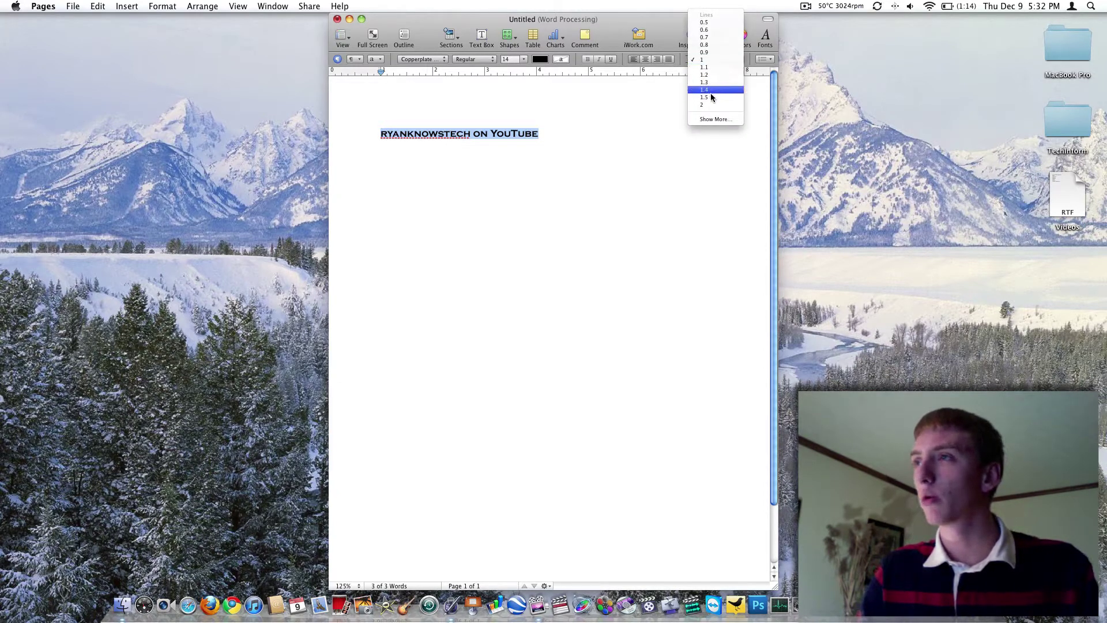
click(696, 124)
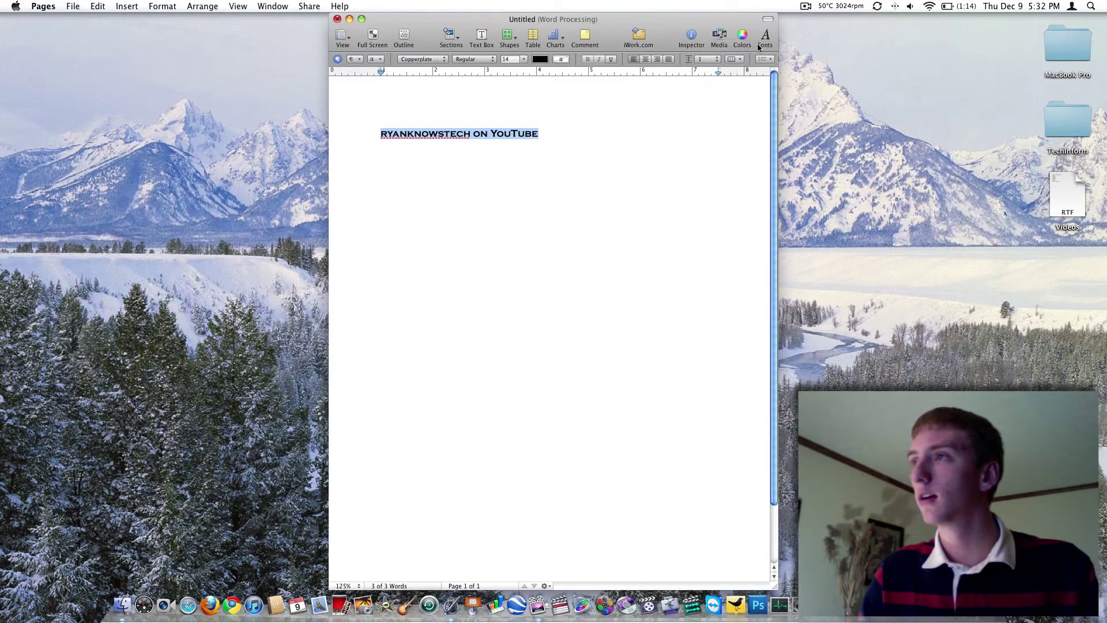
Step: Drag the Apple 22 aurora photo from the Media browser's iPhoto events onto the page
click(719, 37)
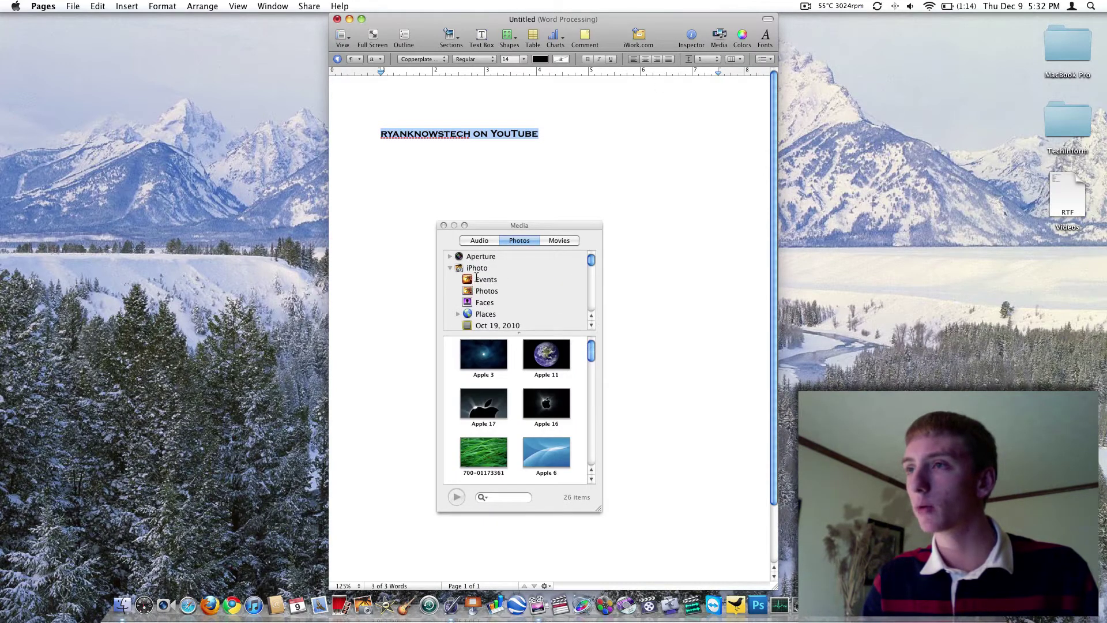
click(486, 279)
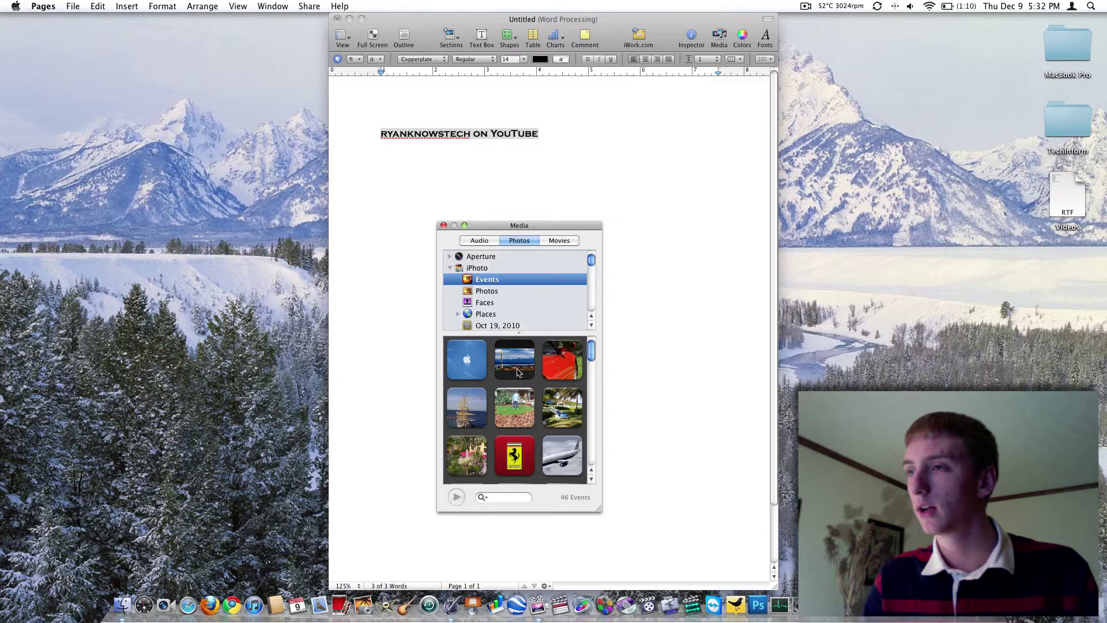
double_click(476, 362)
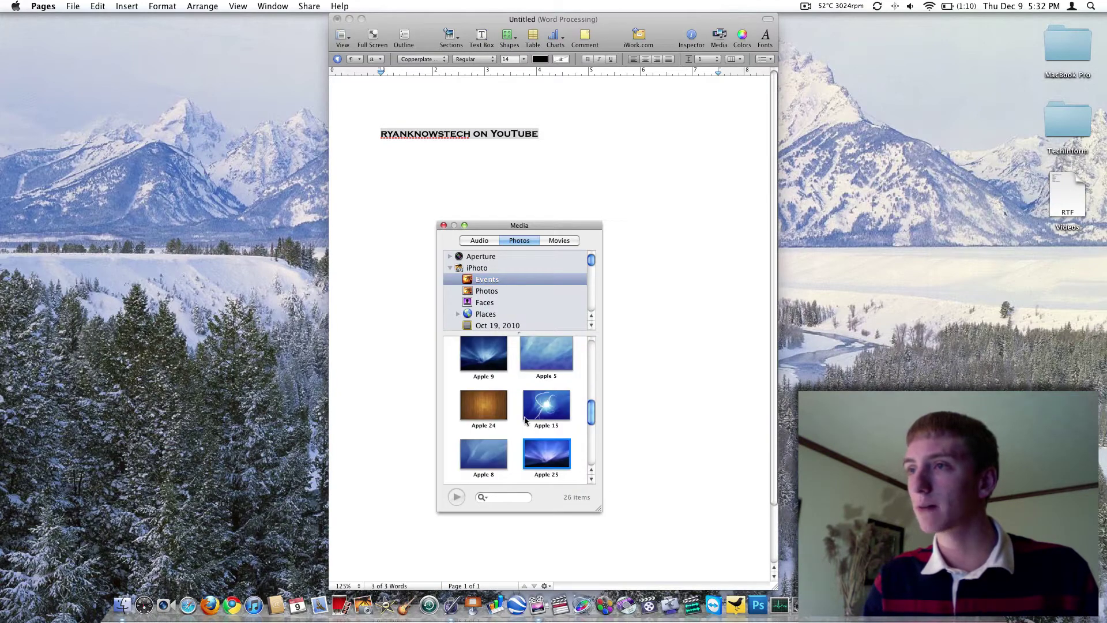
scroll(525, 420, down, 4)
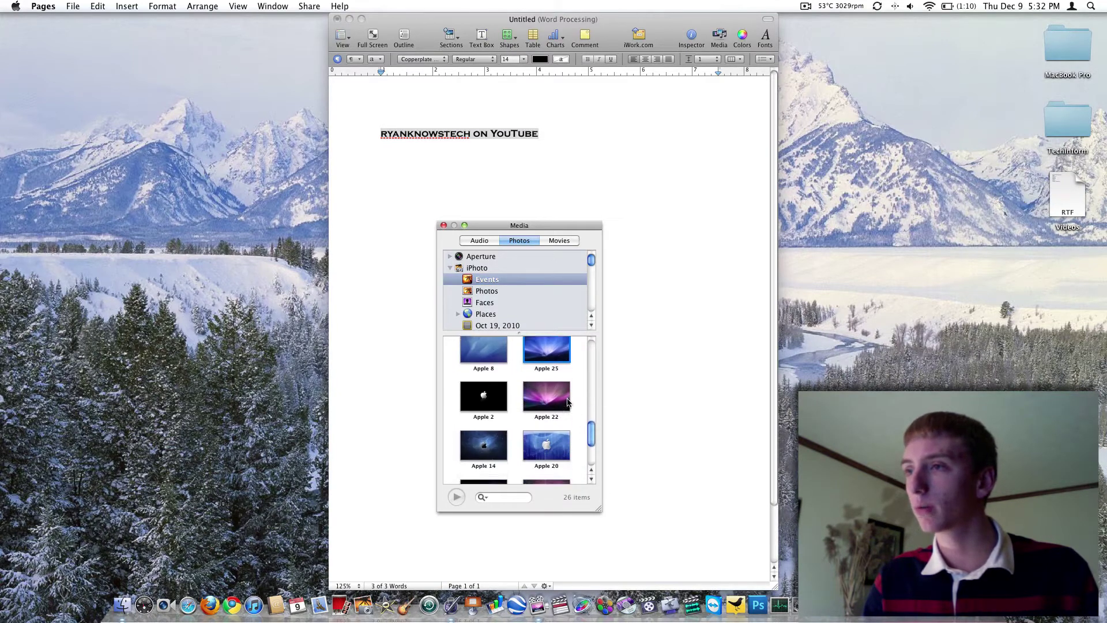
double_click(567, 402)
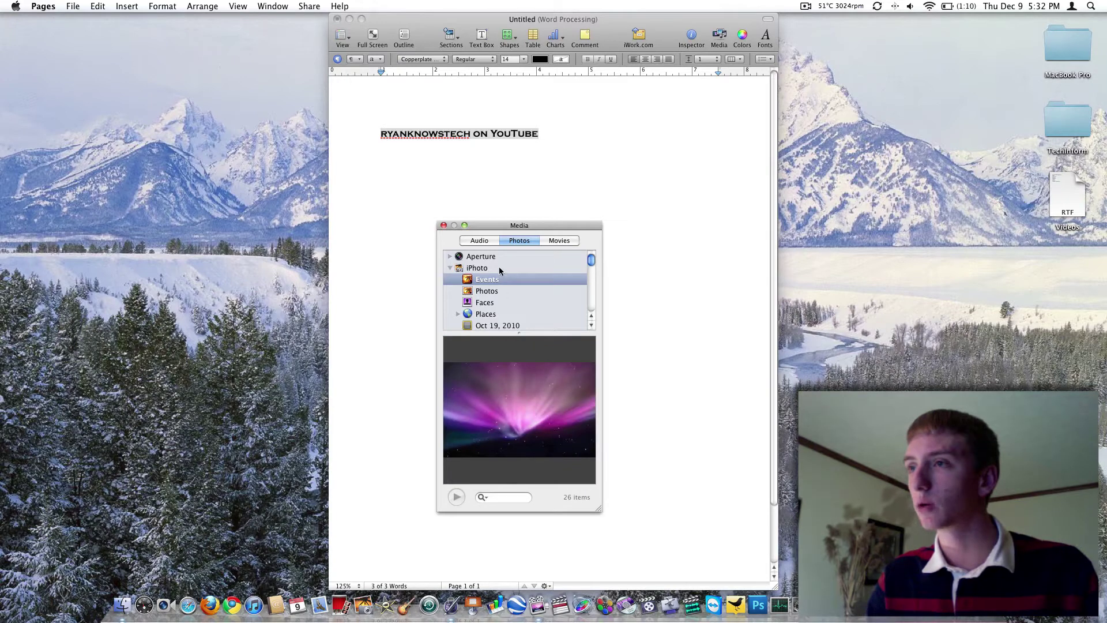
drag(516, 383, 630, 243)
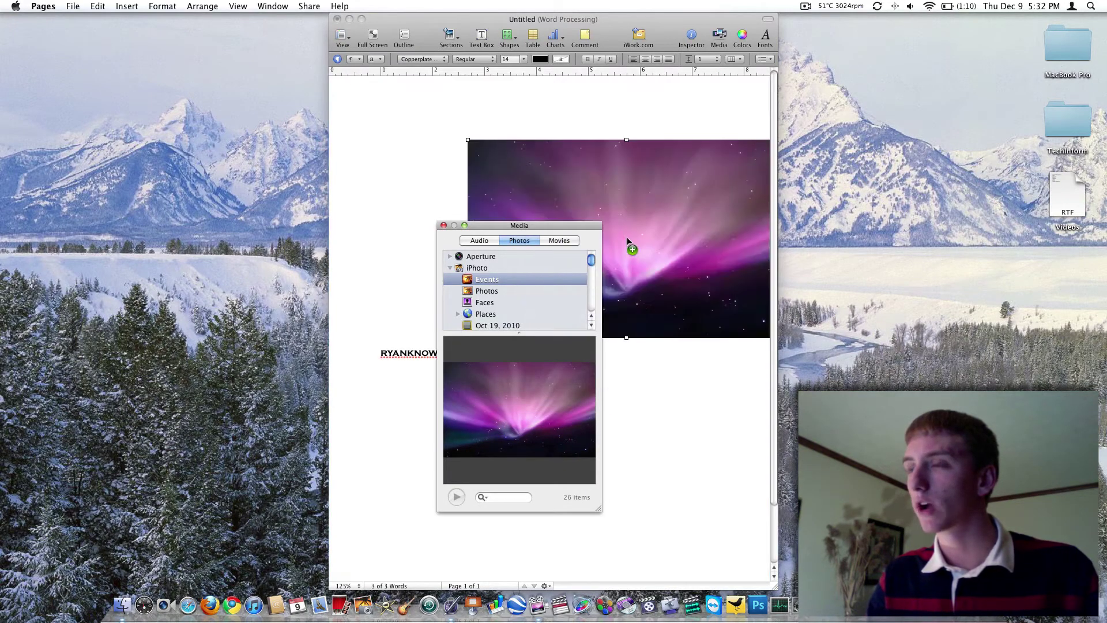
Step: Move the aurora image below the title, enlarge it to about 6.2 × 3.9 in, and centre it
click(443, 225)
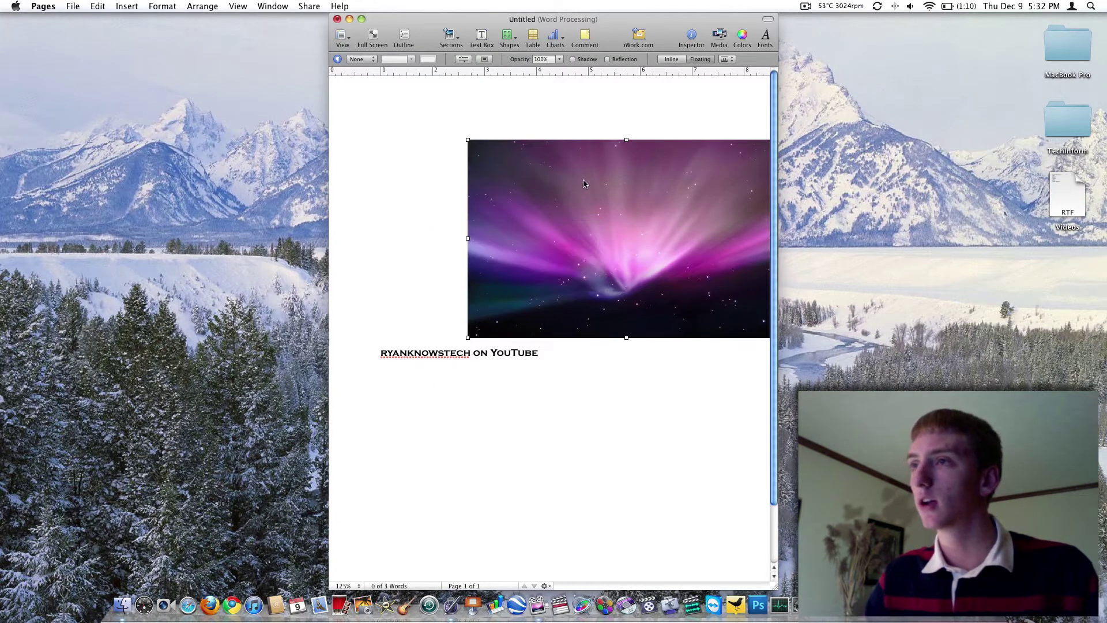
drag(583, 184, 508, 310)
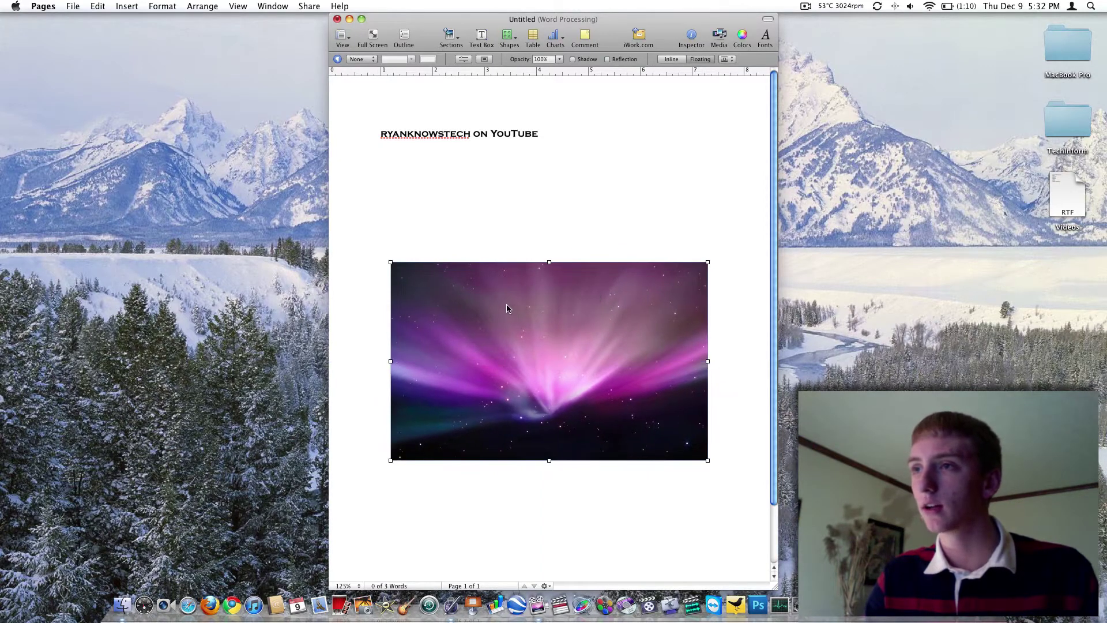
drag(391, 263, 500, 303)
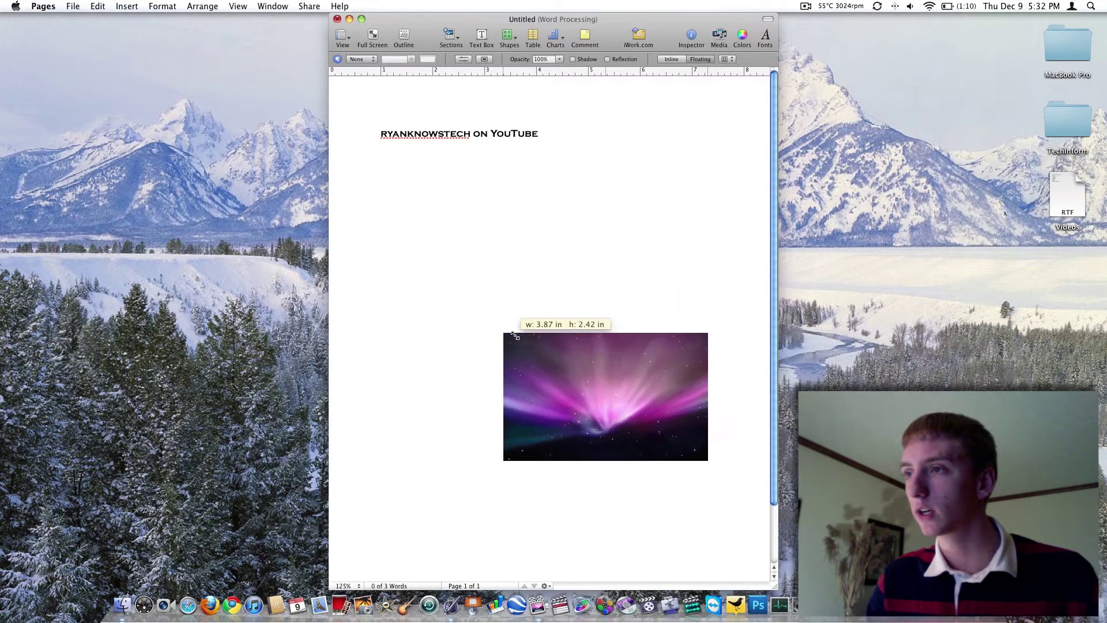
drag(513, 335, 390, 261)
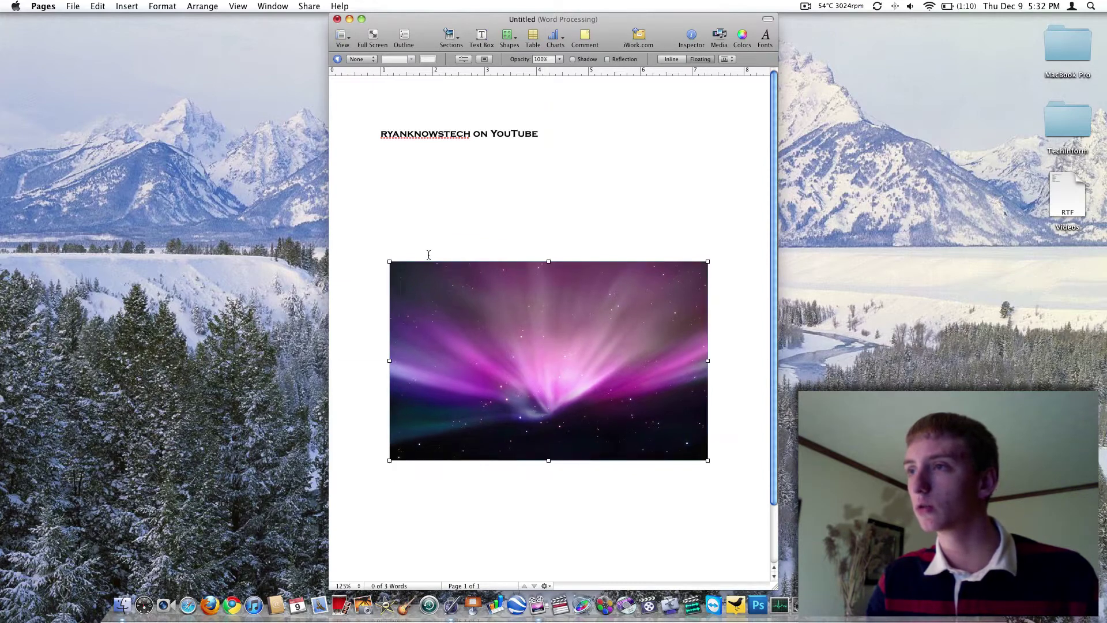
drag(573, 346, 571, 346)
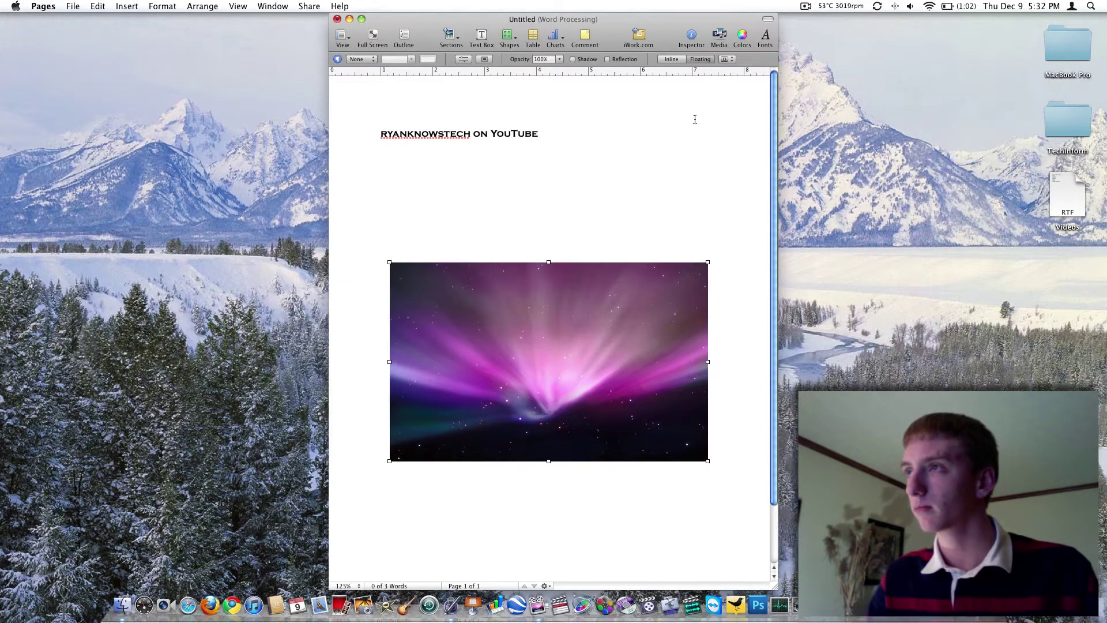
Step: Open the Inspector, move it over the page's left side, and view its Chart and Metrics panes
click(696, 38)
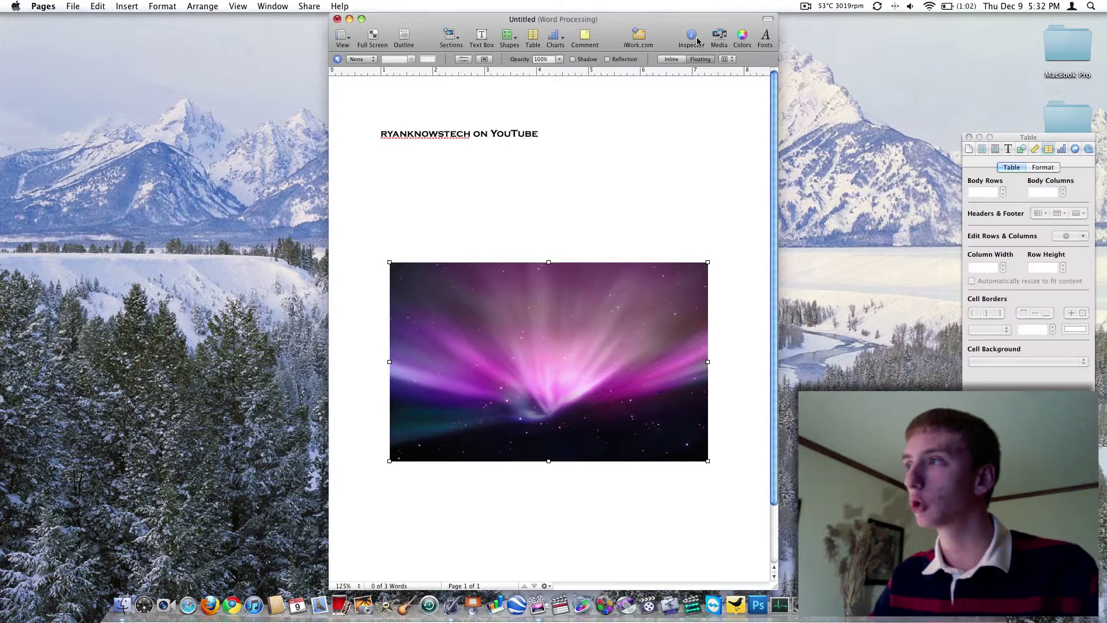
drag(1056, 136, 477, 139)
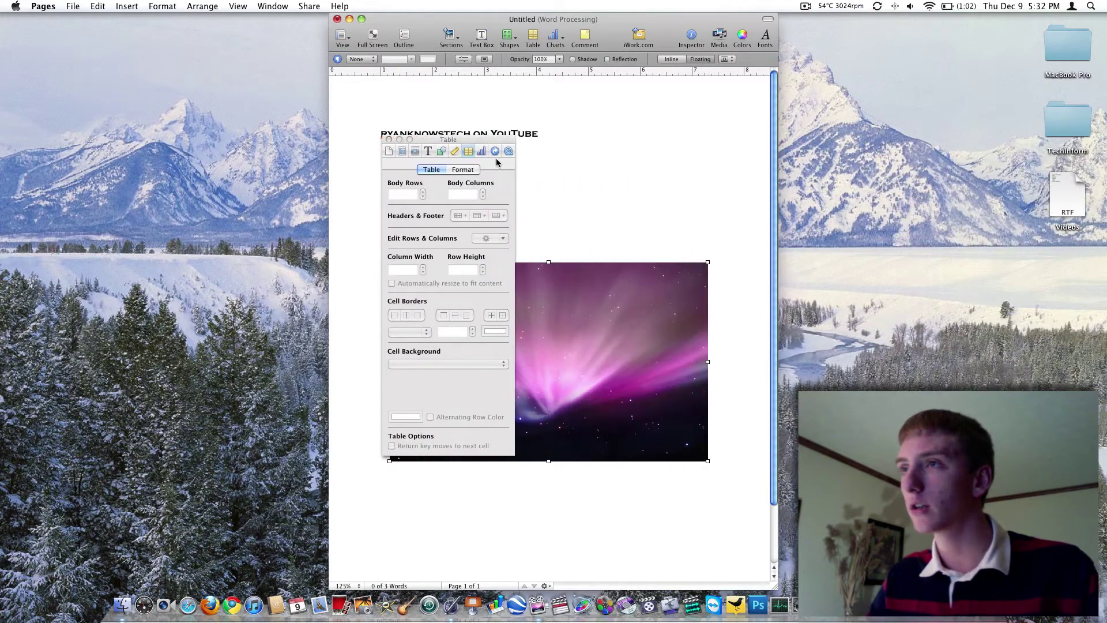
click(486, 153)
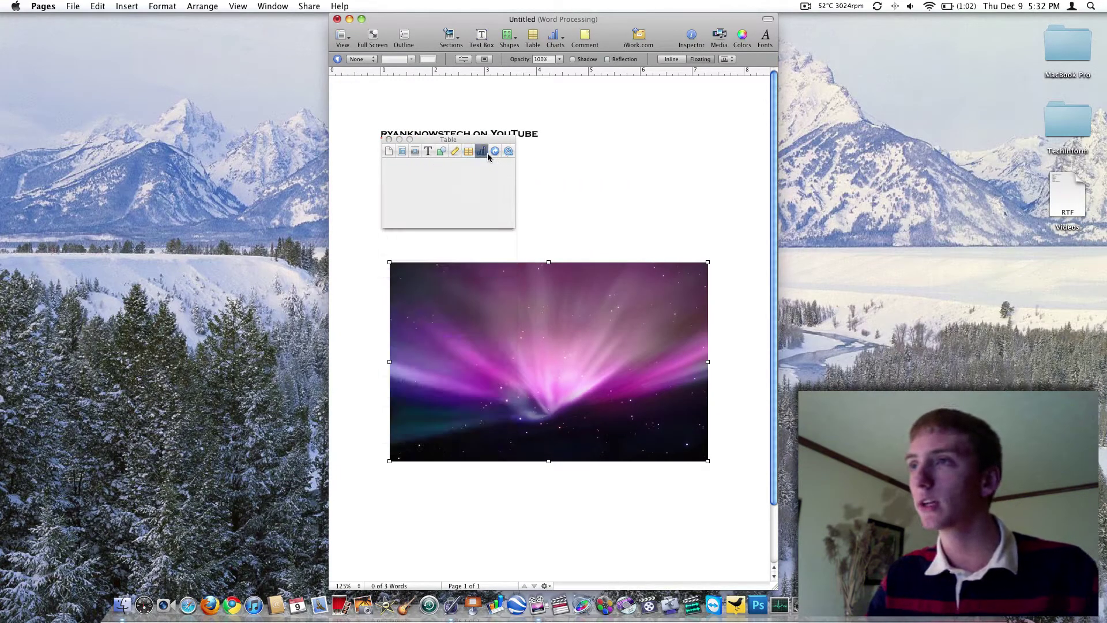
click(454, 151)
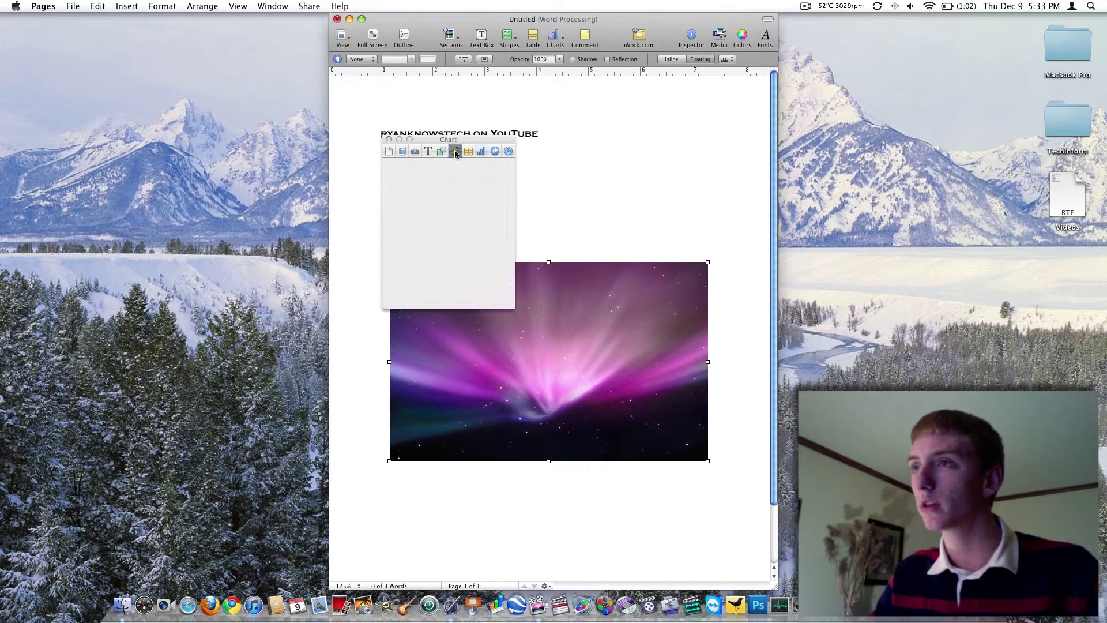
Step: In the Graphic pane, give the aurora photo a drop shadow and a 50% reflection
click(441, 151)
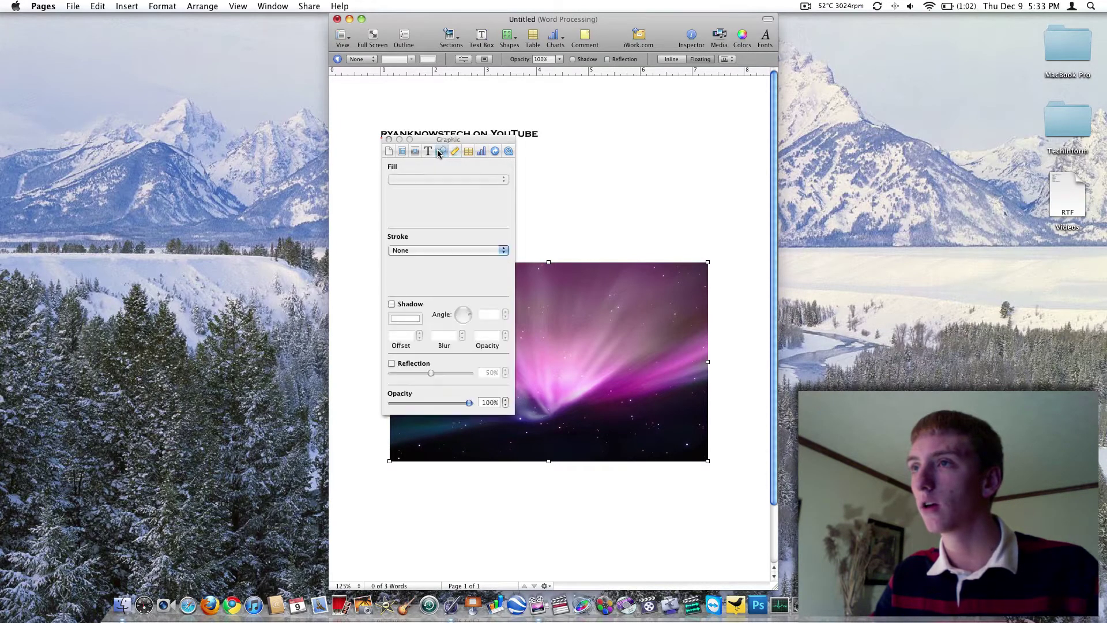
click(413, 362)
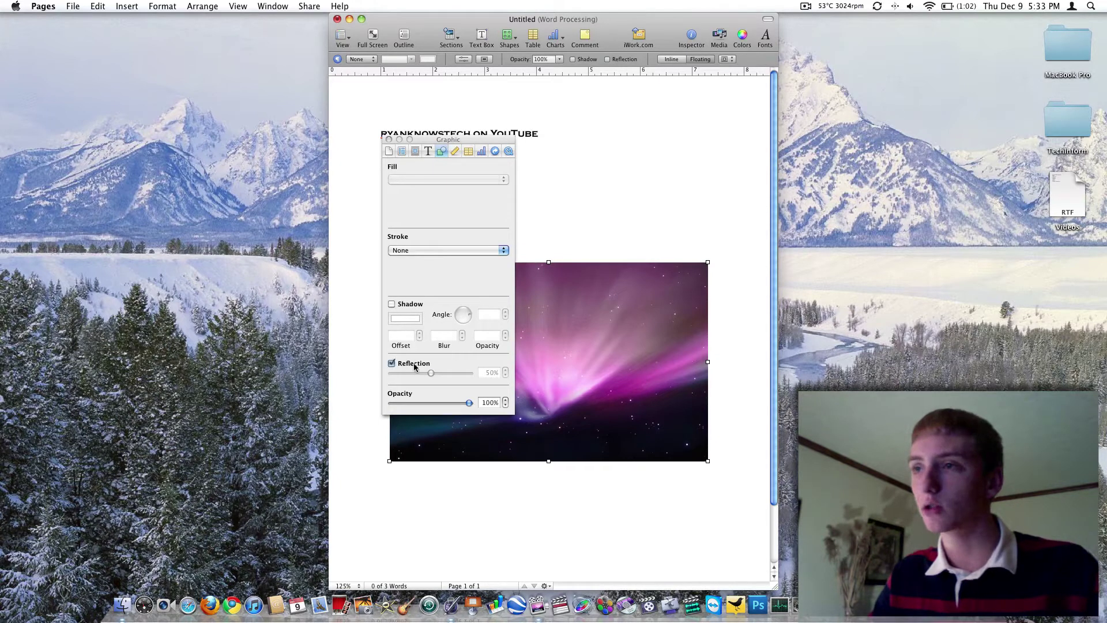
click(421, 306)
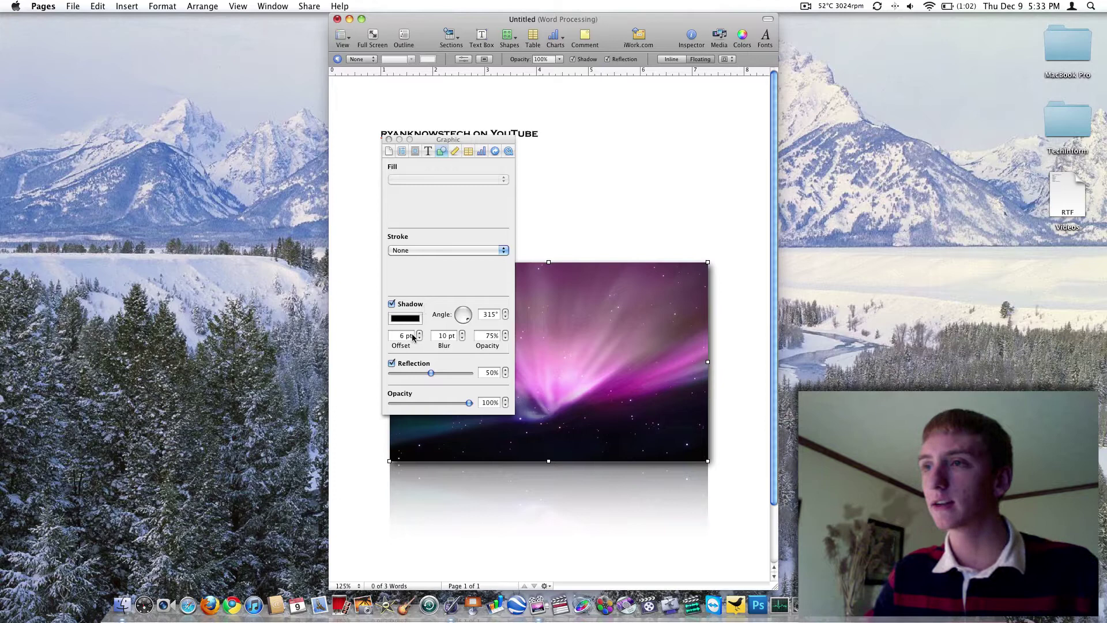
click(406, 363)
click(406, 364)
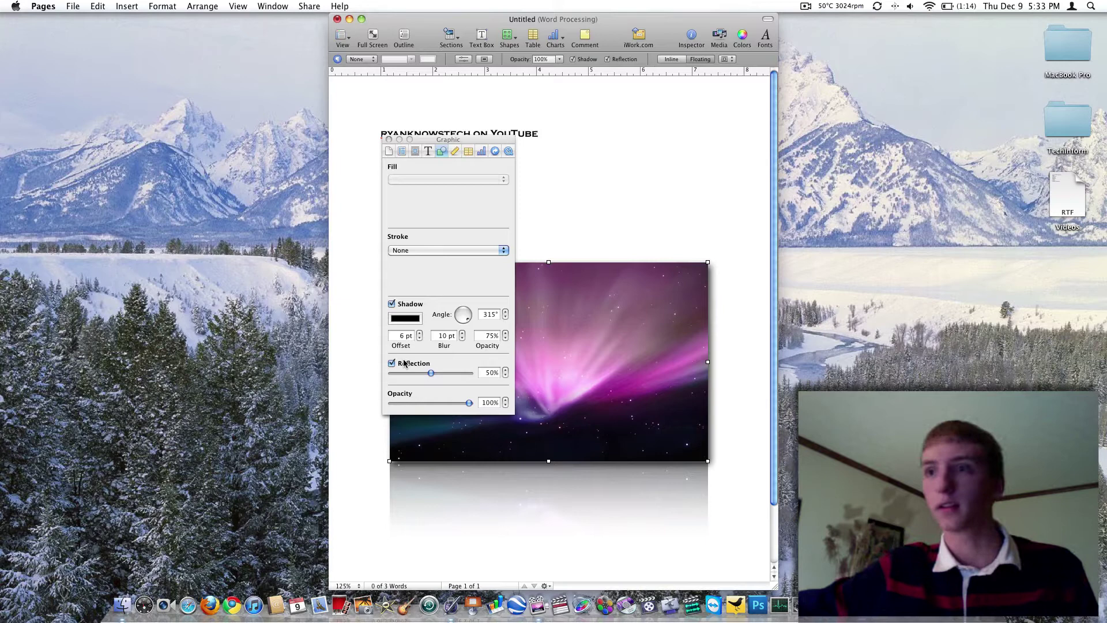
Step: Close the Inspector, move the picture just under the title, and centre the title line
click(389, 140)
drag(589, 342, 590, 238)
click(471, 120)
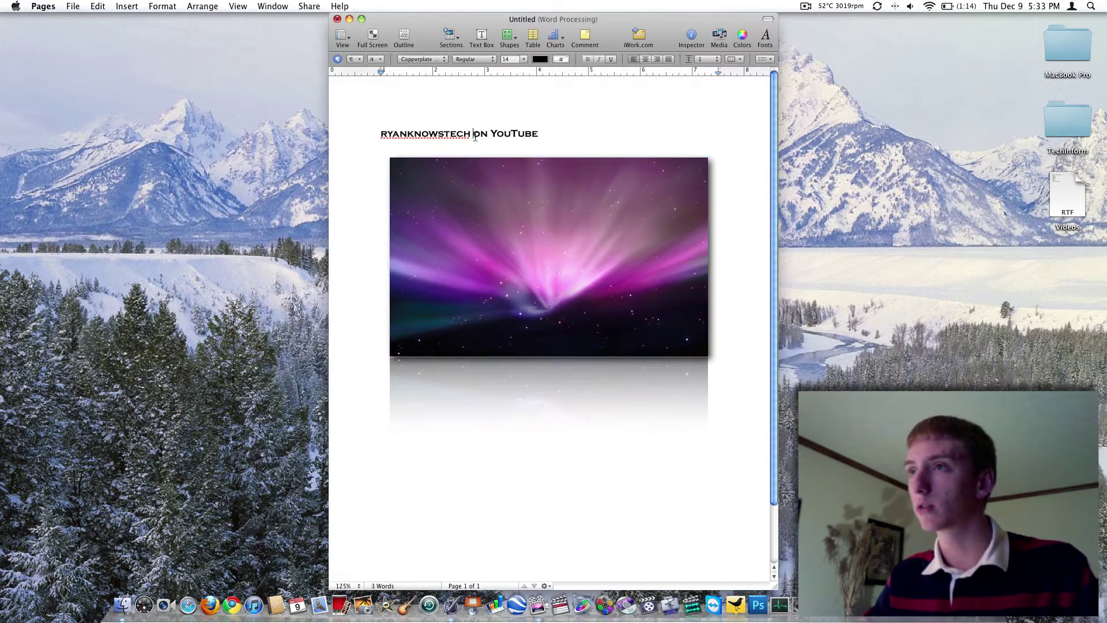
drag(538, 134, 574, 81)
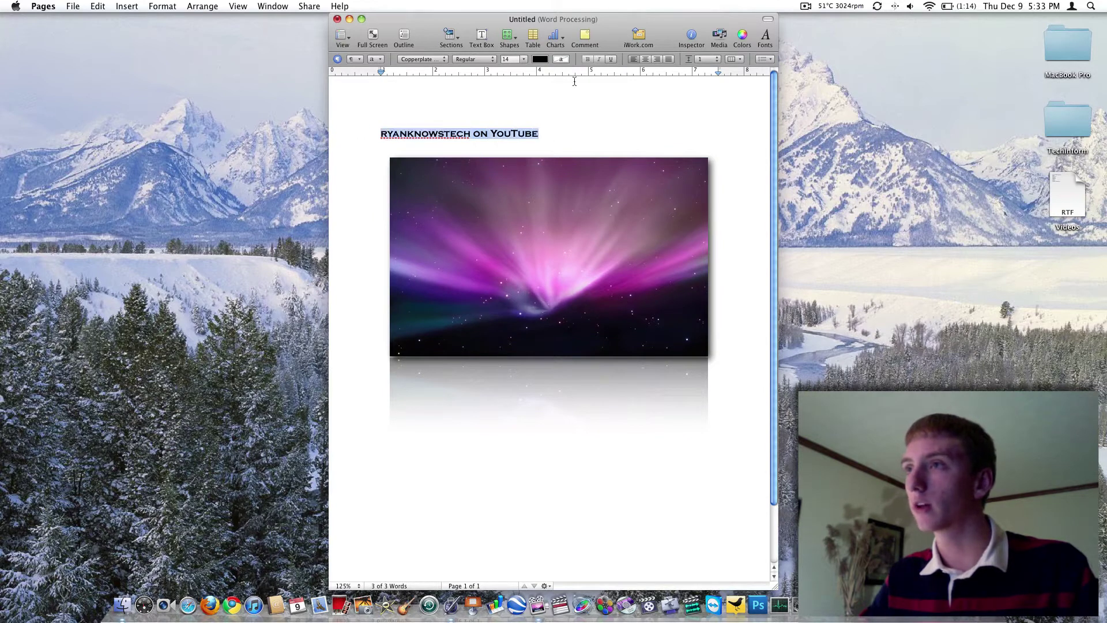
click(645, 59)
click(745, 149)
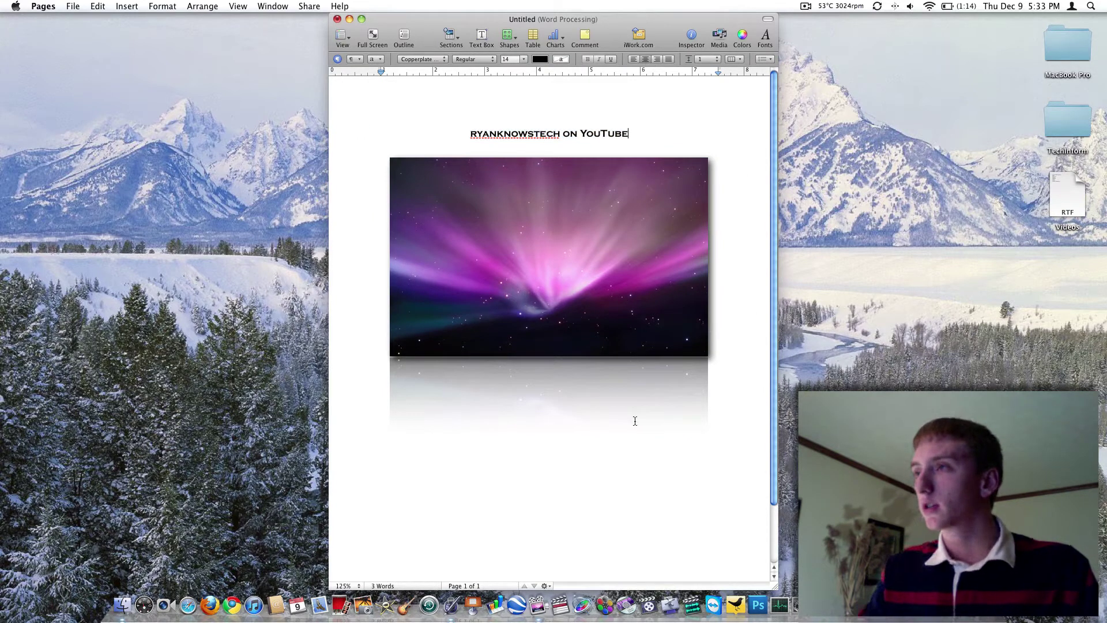
Step: Look through the colour picker and the menu commands without changing anything
click(742, 39)
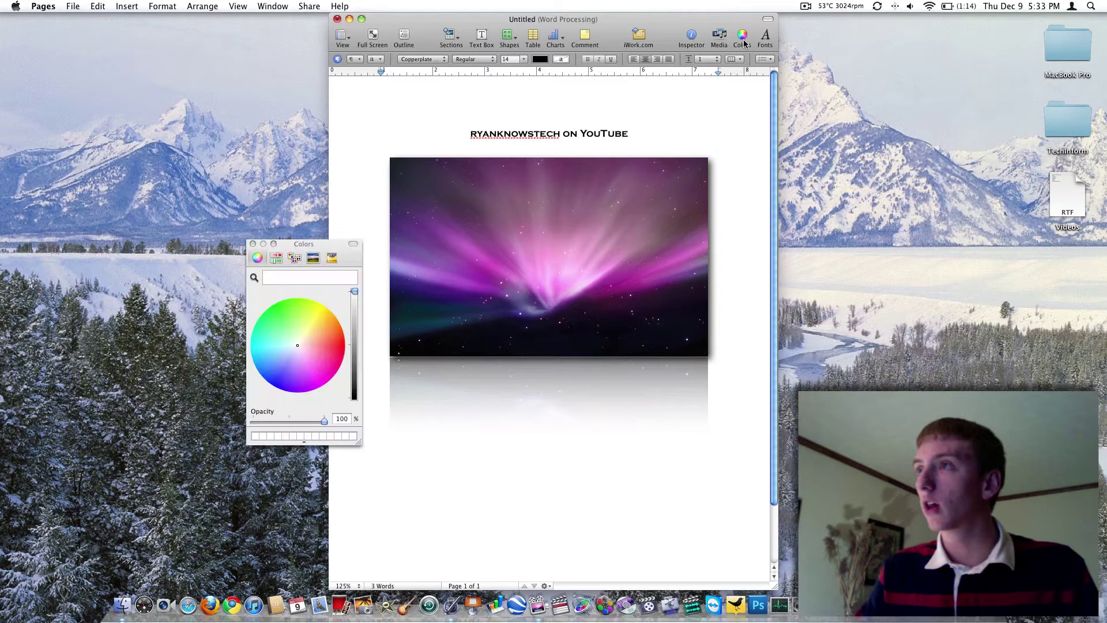
click(252, 244)
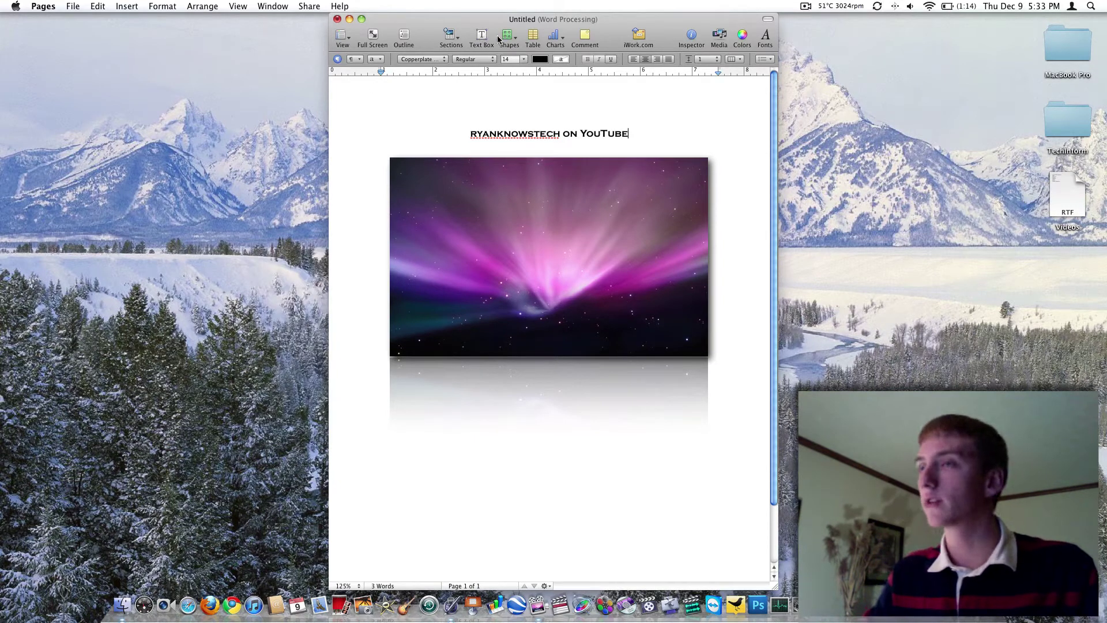
click(97, 5)
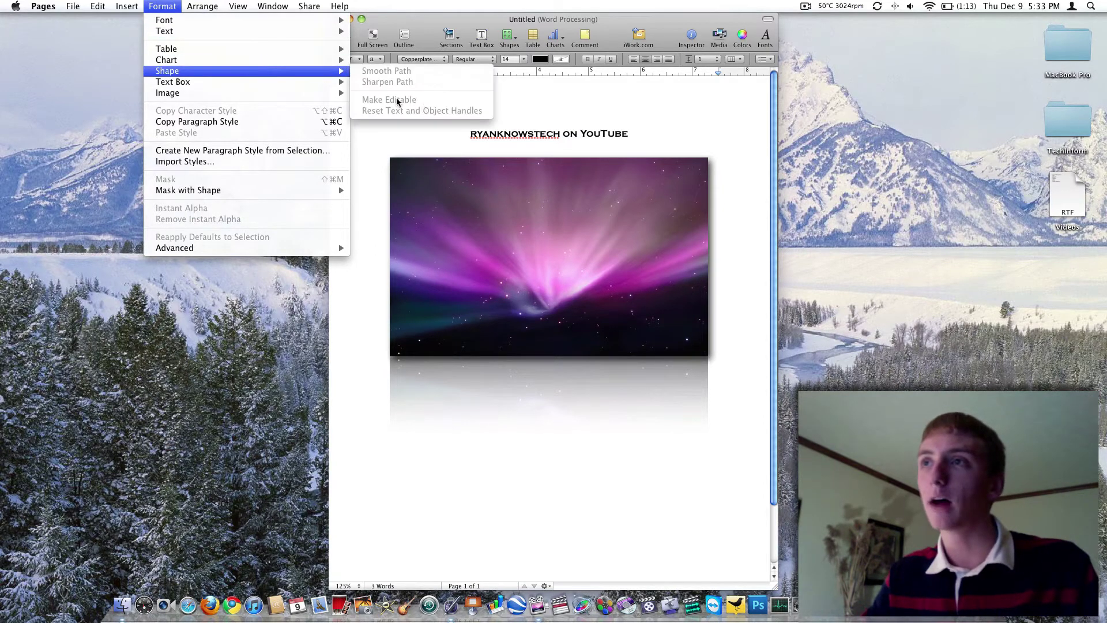
click(448, 183)
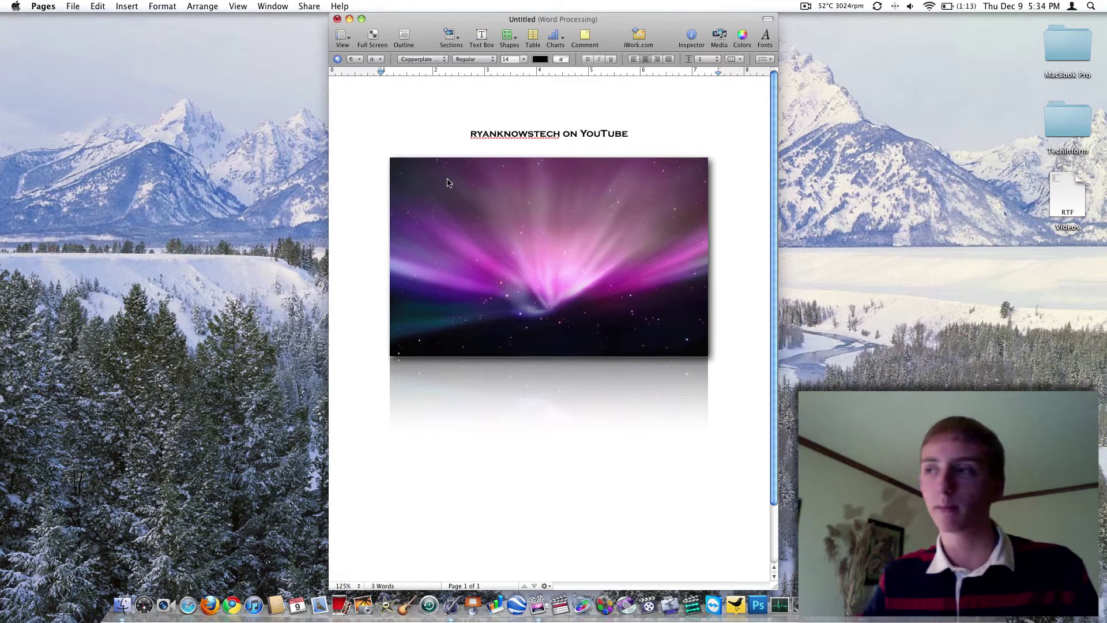
Step: Quit Pages, cancel once, then quit again with Don't Save for the Untitled document
key(super+q)
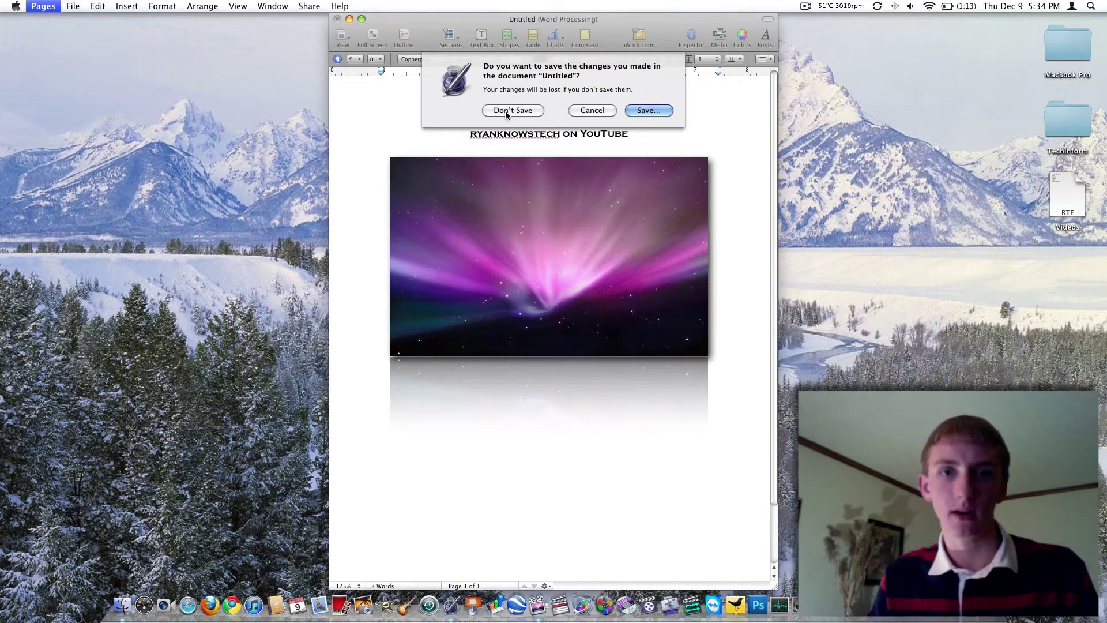
click(578, 113)
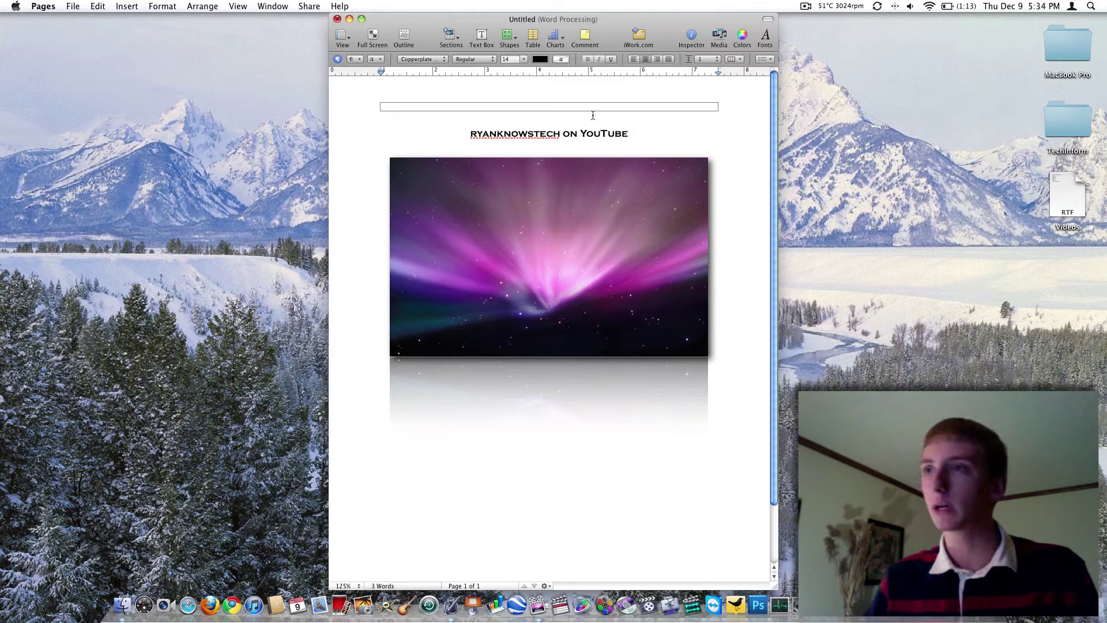
click(575, 189)
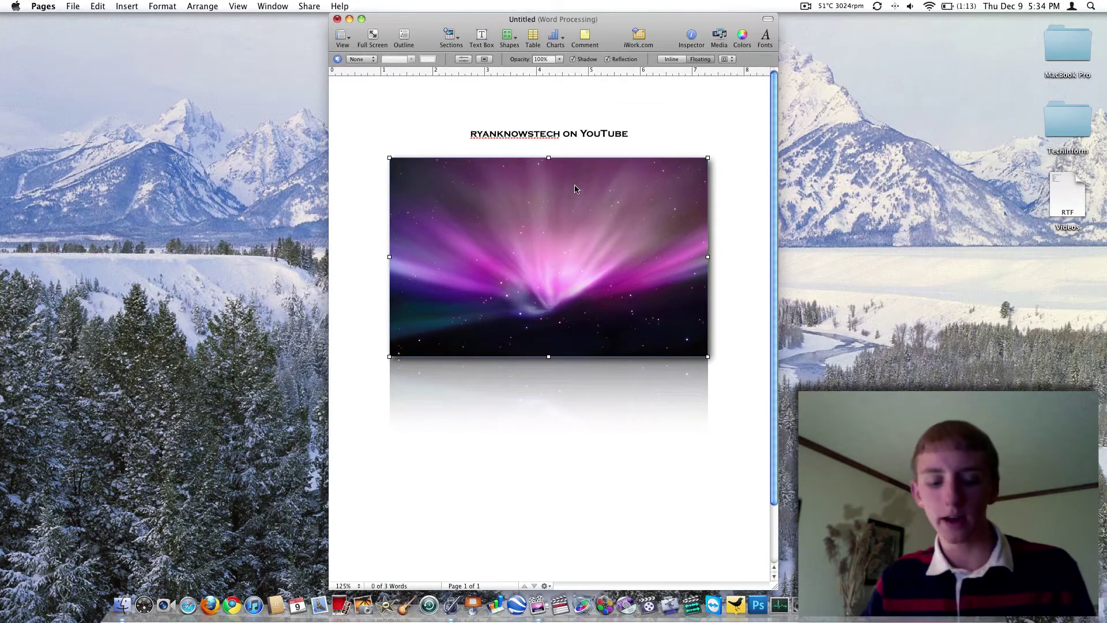
key(super+q)
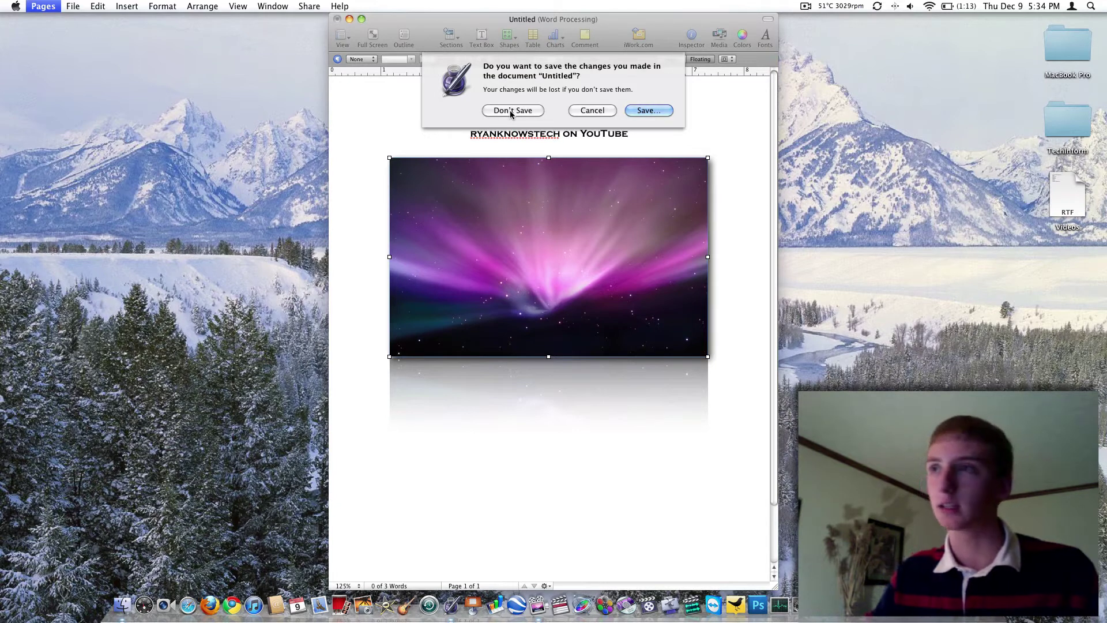
click(511, 111)
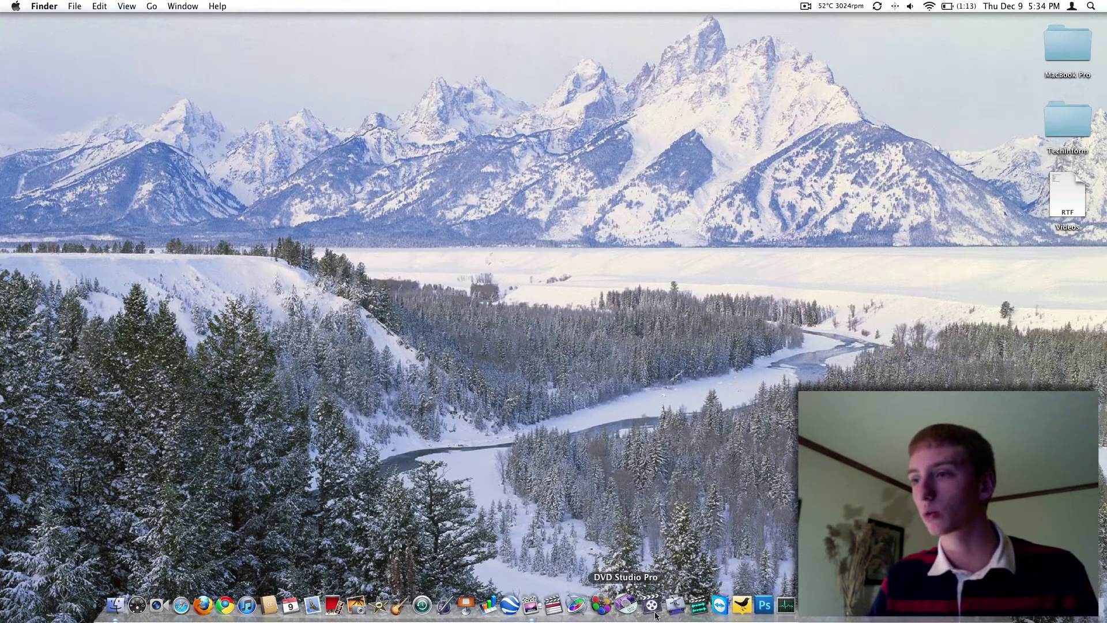
Step: Relaunch Pages, open a Blank document, and type a line of random characters
click(450, 607)
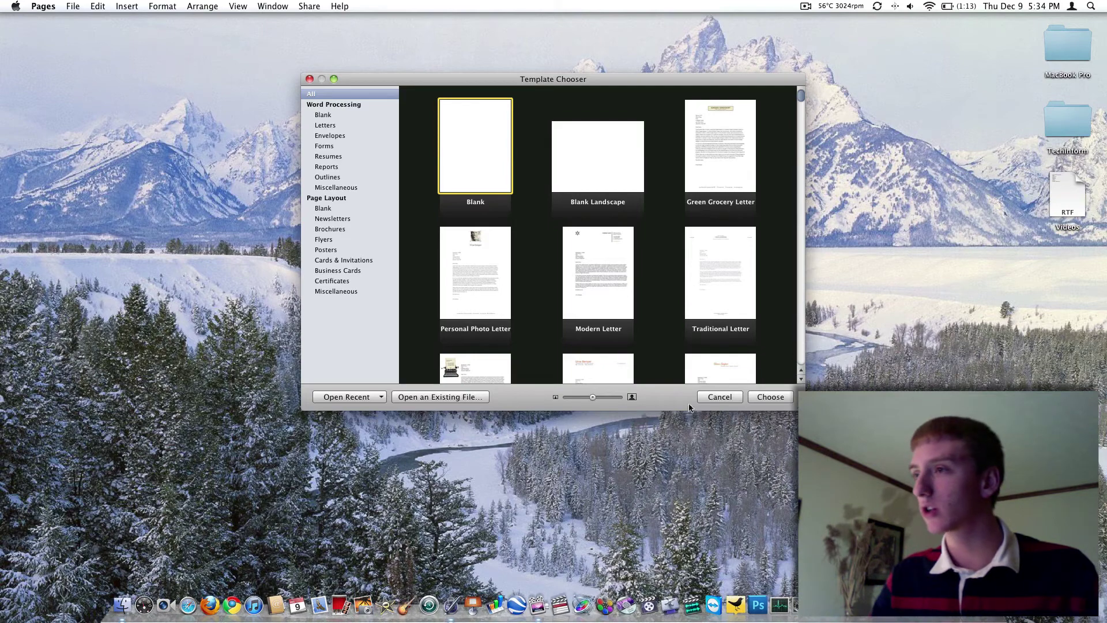
click(765, 399)
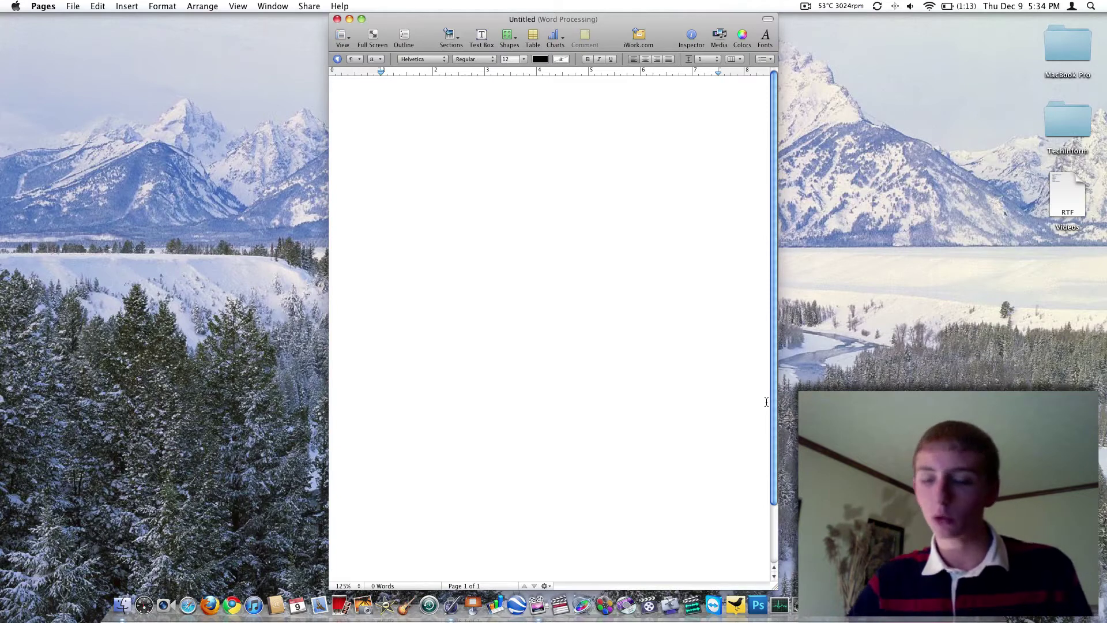
text(jlskadjfkljoijgenk;lnd;lkhoiahjdfgkn;kdjfhgjkhjfdg)
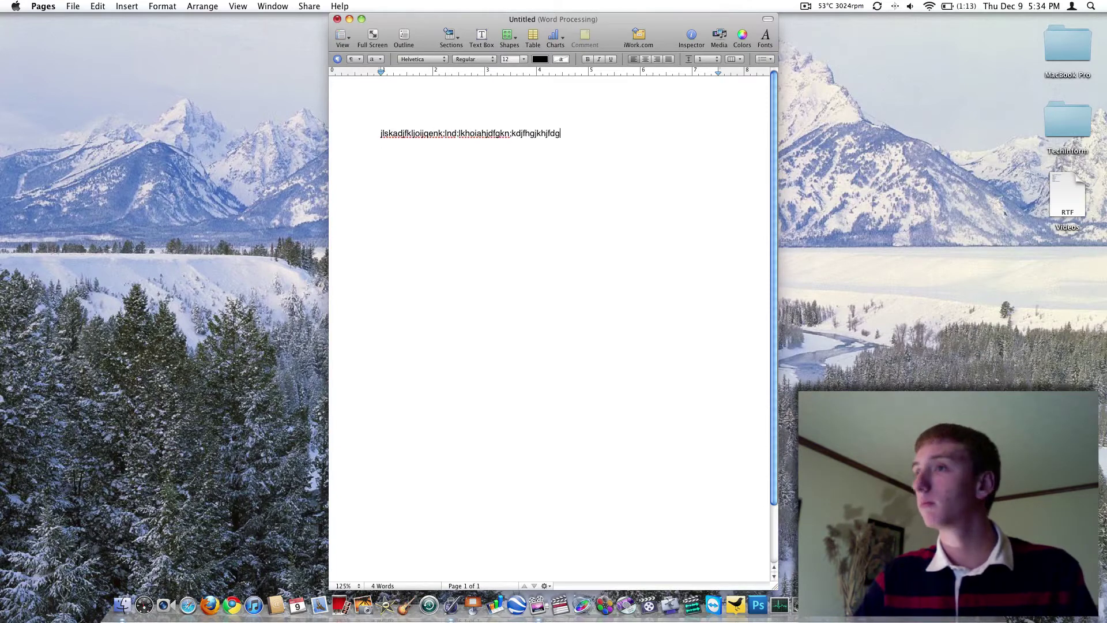
Step: Add a new line, then save the document as 'test' on the Desktop with a Word Document copy
key(Return)
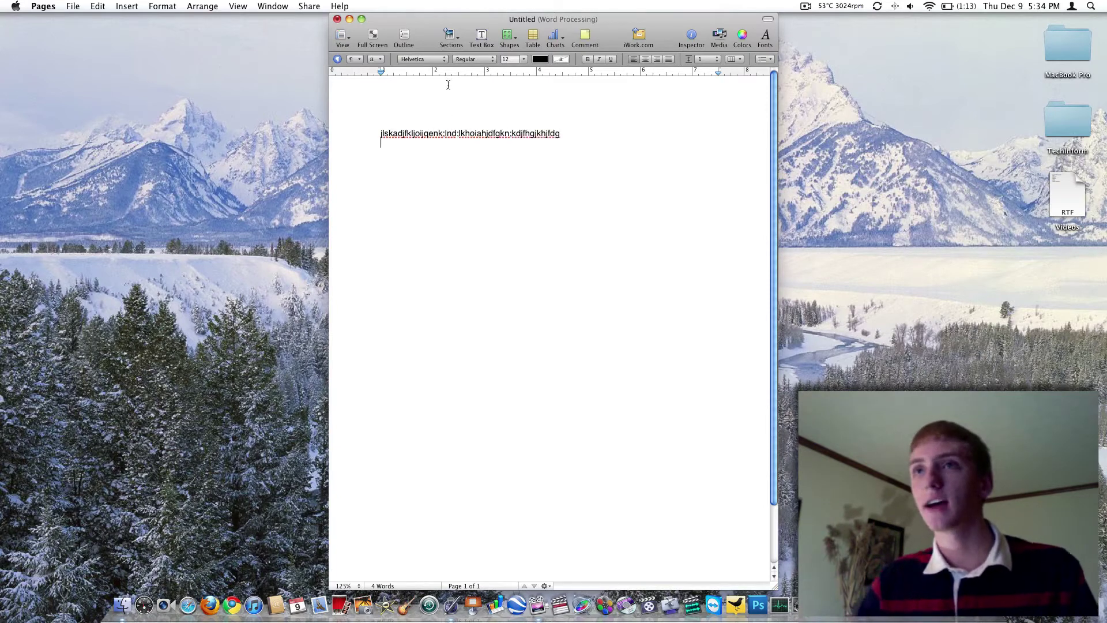
click(71, 6)
click(98, 90)
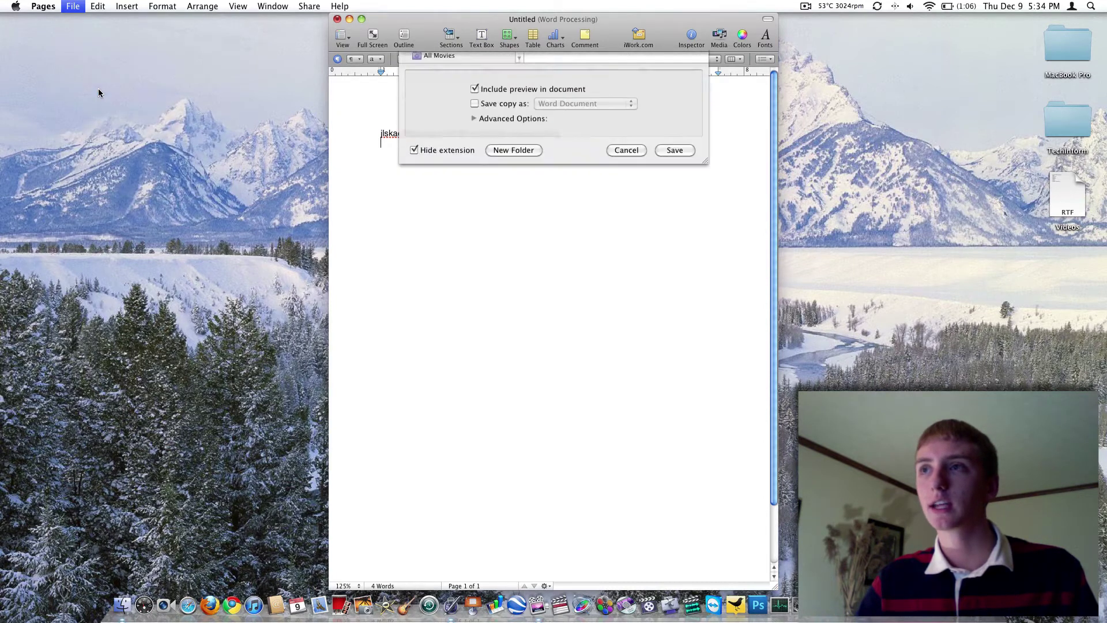
click(436, 193)
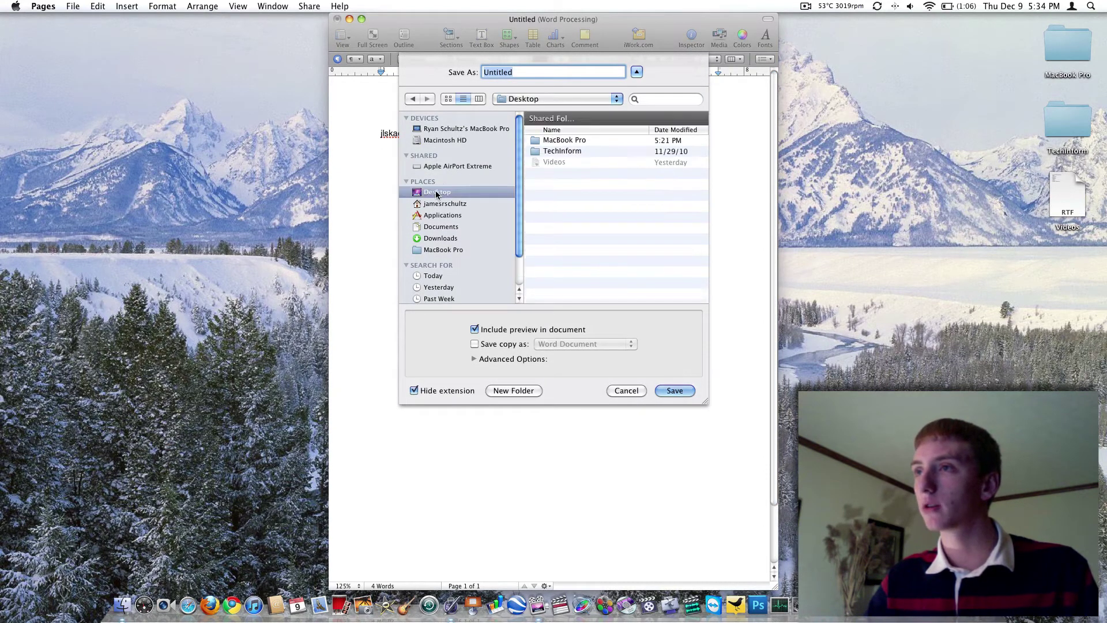
click(503, 344)
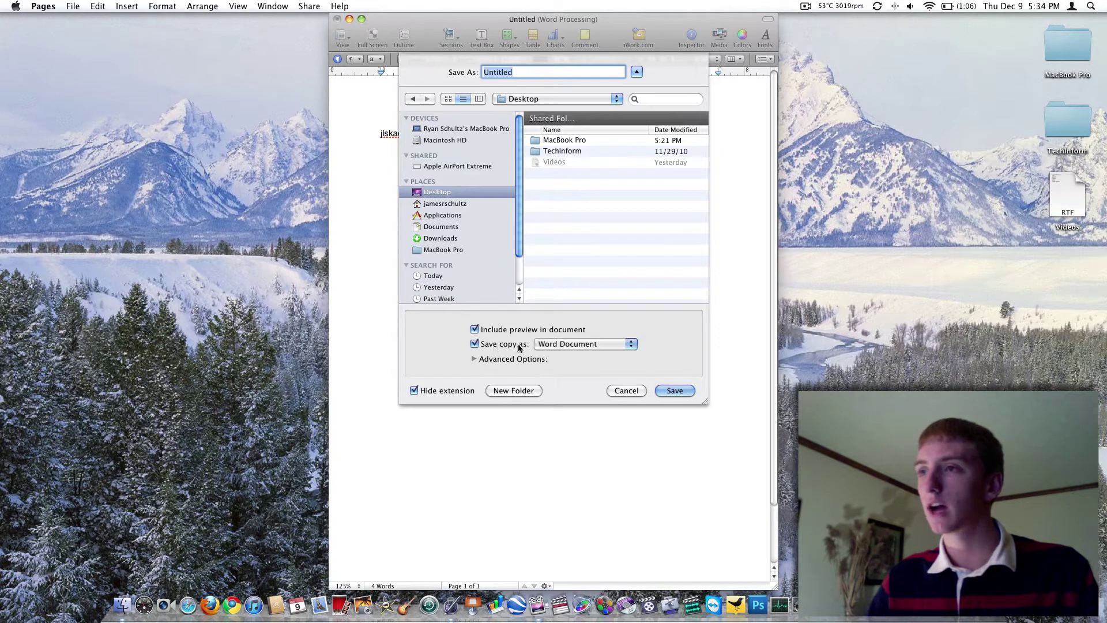
click(551, 344)
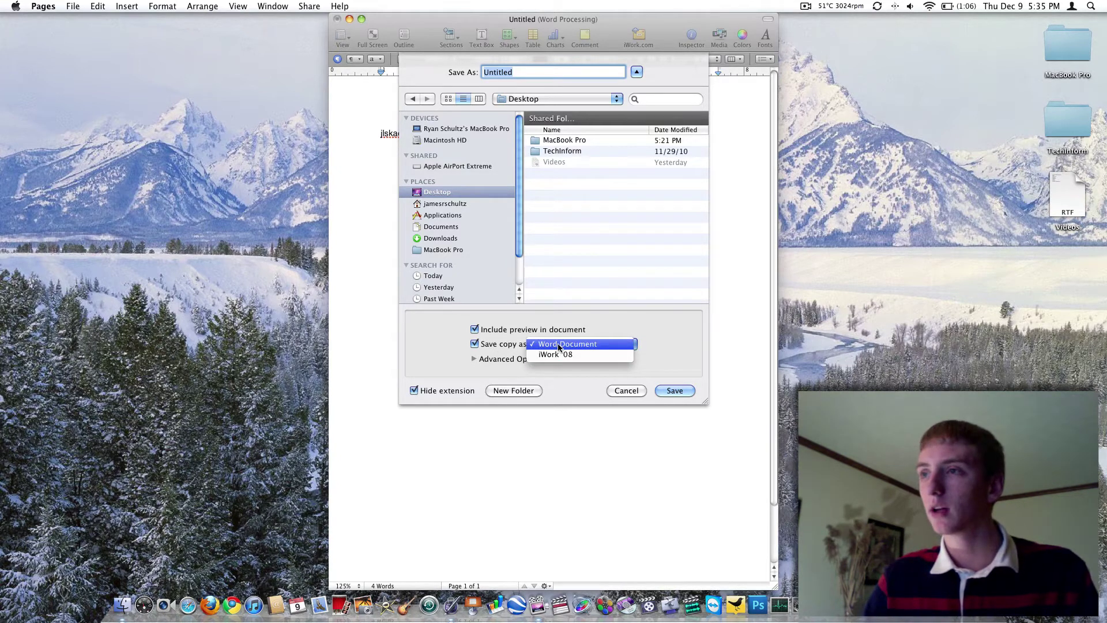
click(558, 343)
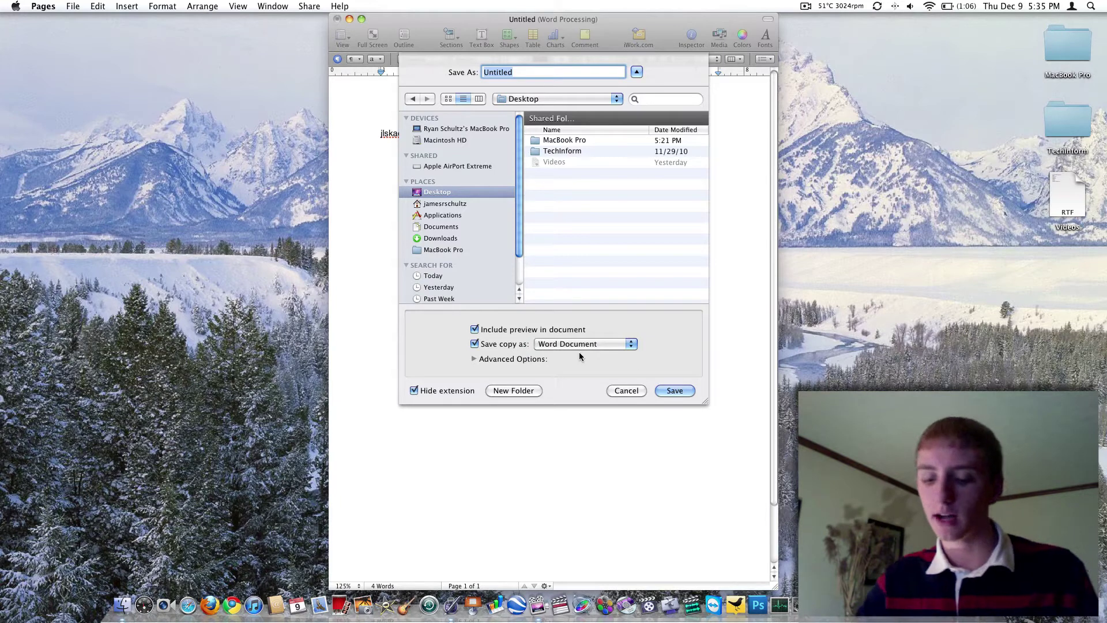
text(test)
key(Return)
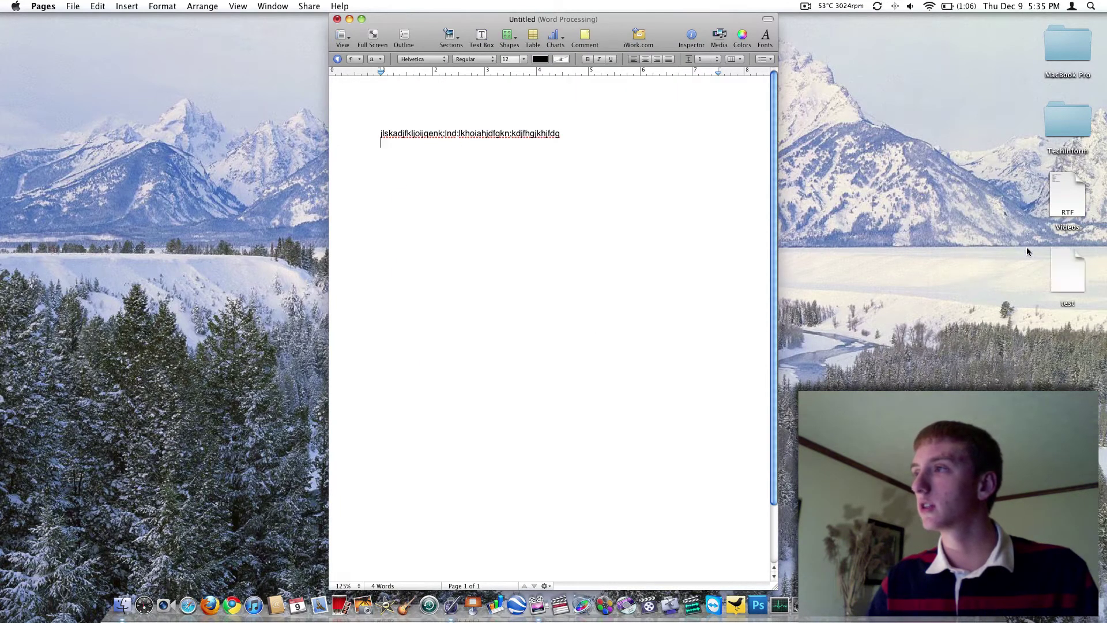
Step: Reposition and preview the new test Word file on the desktop, then return to the Pages document
drag(1048, 246, 967, 165)
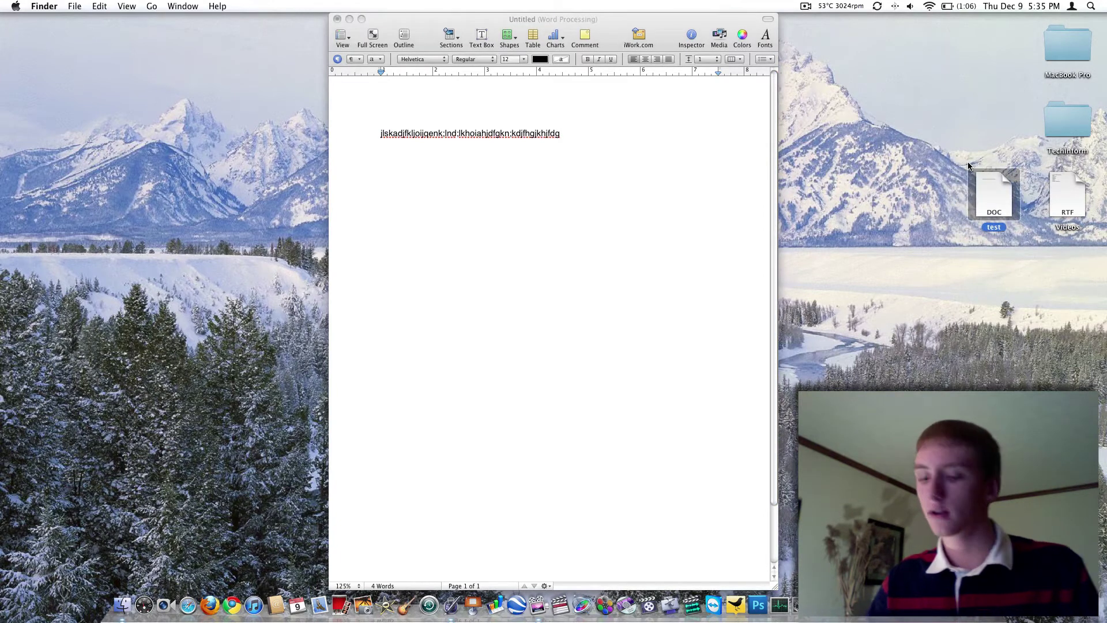
key(space)
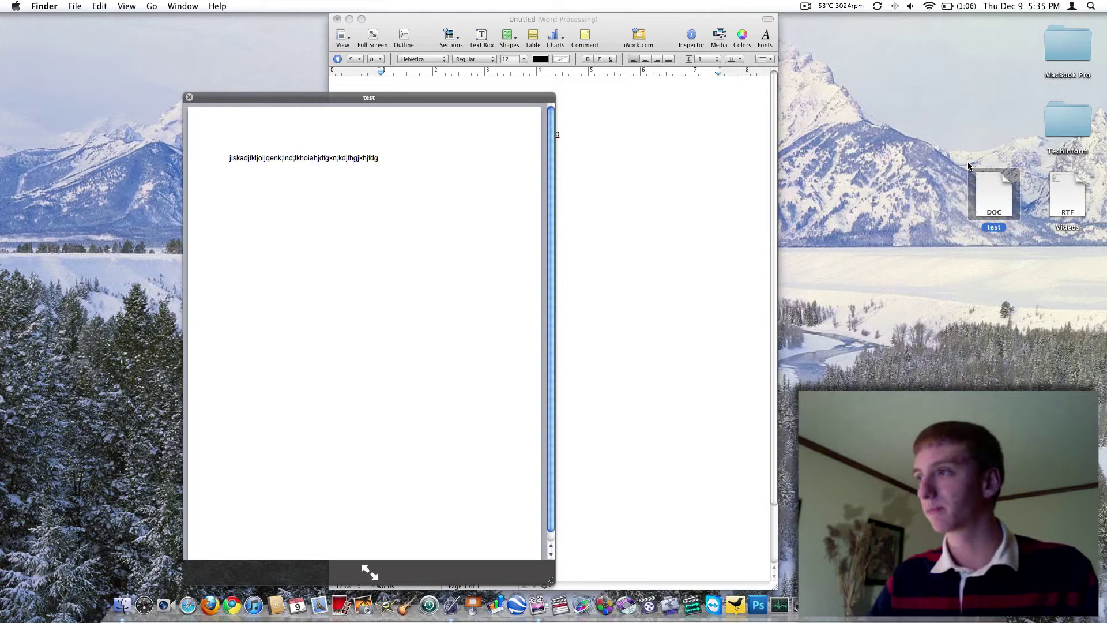
key(space)
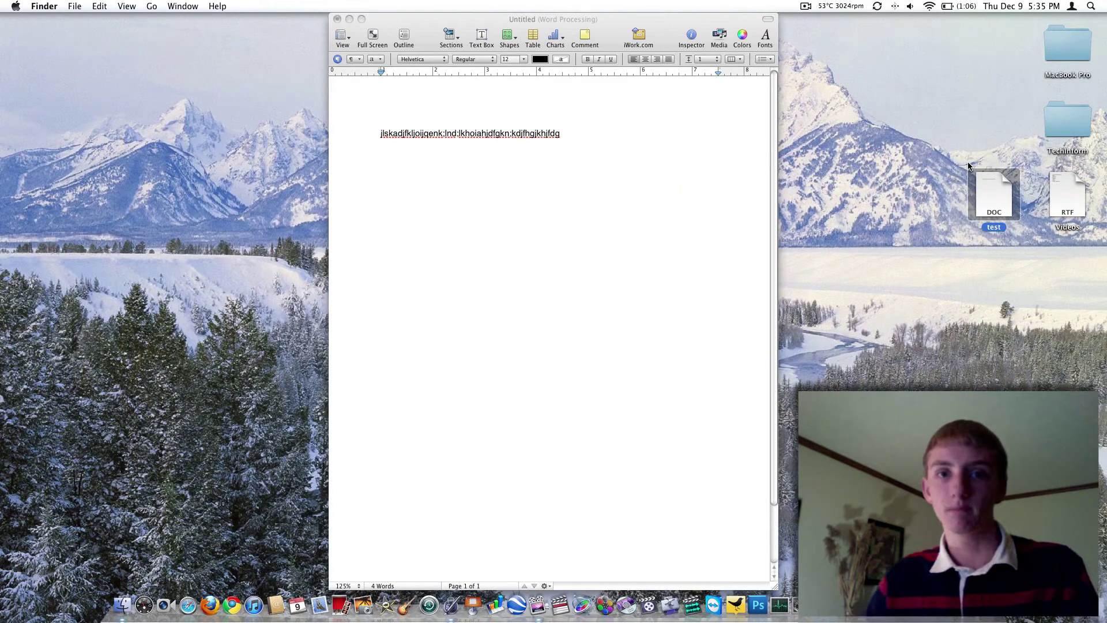
click(866, 207)
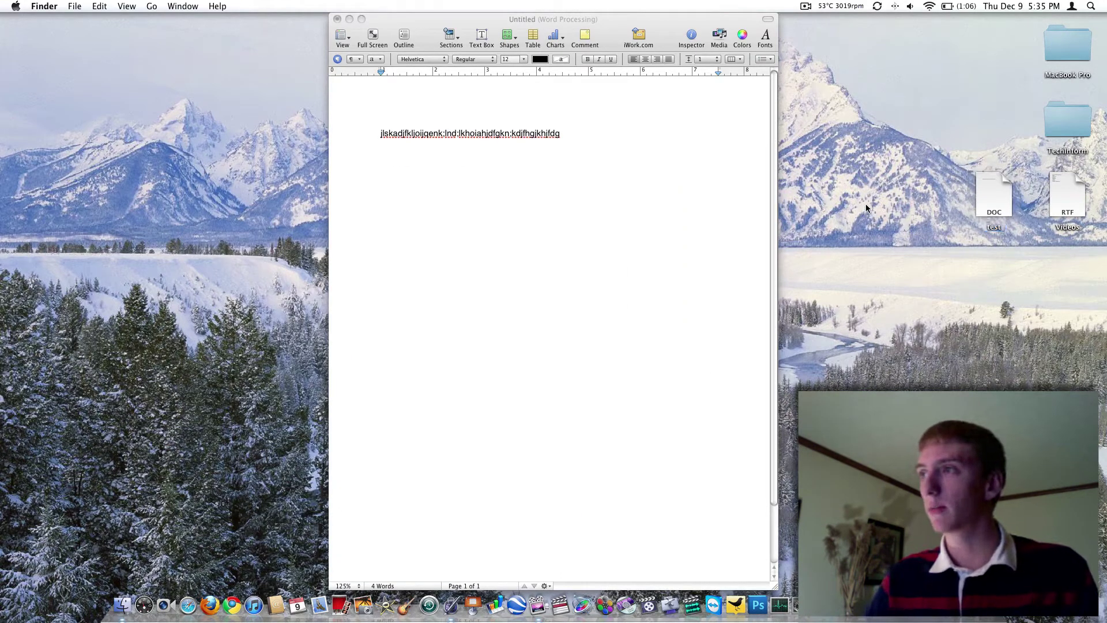
click(980, 195)
Step: Save the document to the Desktop as 'test2' and place its icon above the test DOC file
click(364, 63)
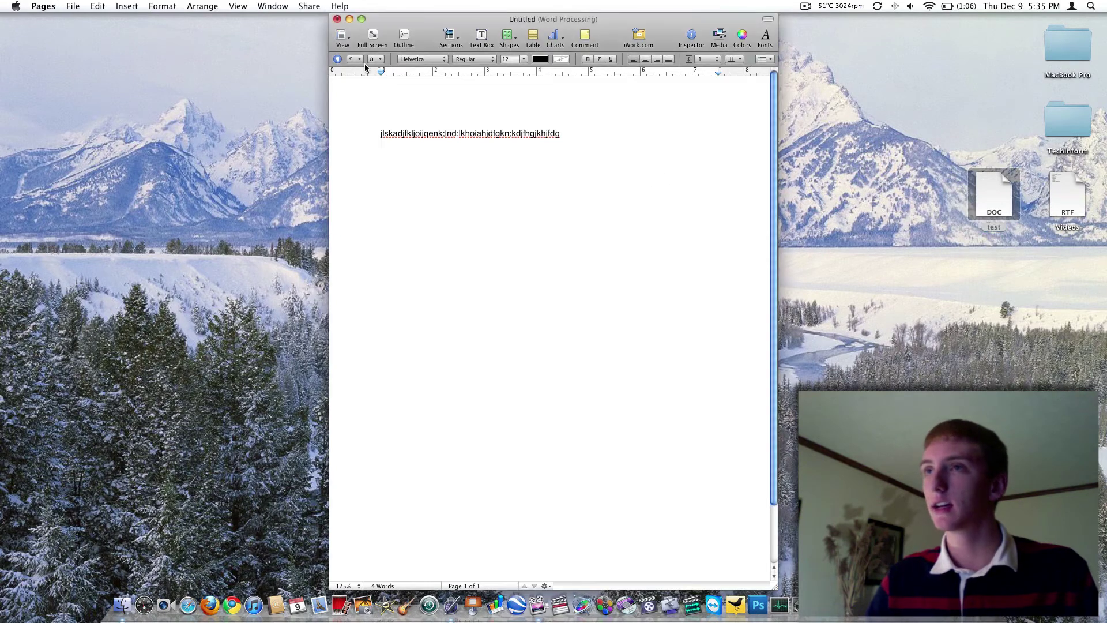
click(71, 5)
click(123, 90)
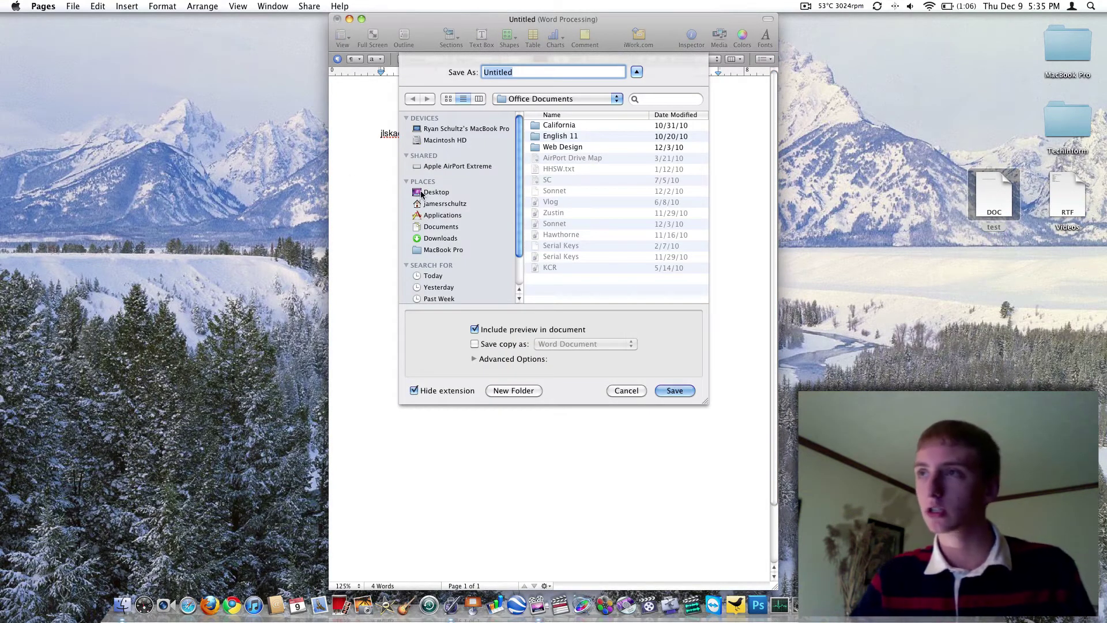
text(test2)
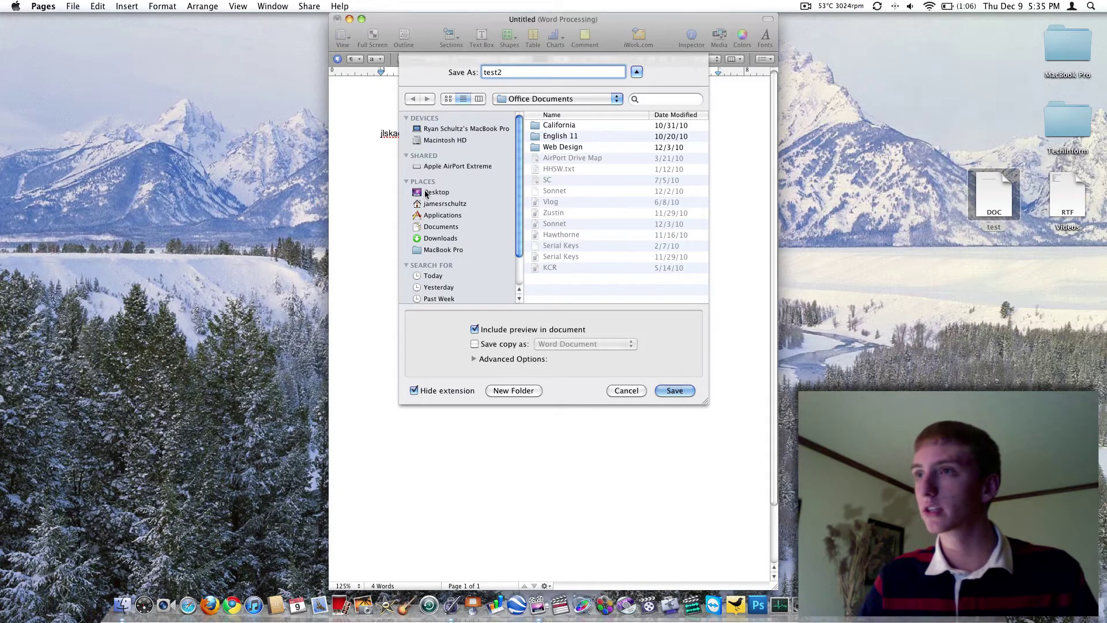
click(429, 192)
click(673, 389)
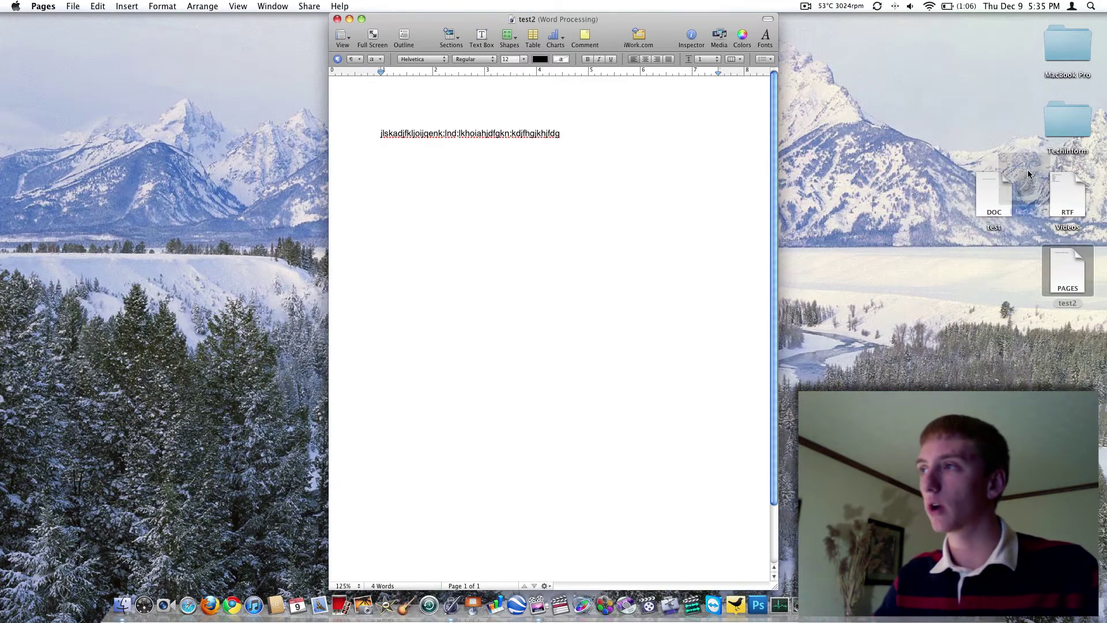
drag(1027, 169, 1010, 123)
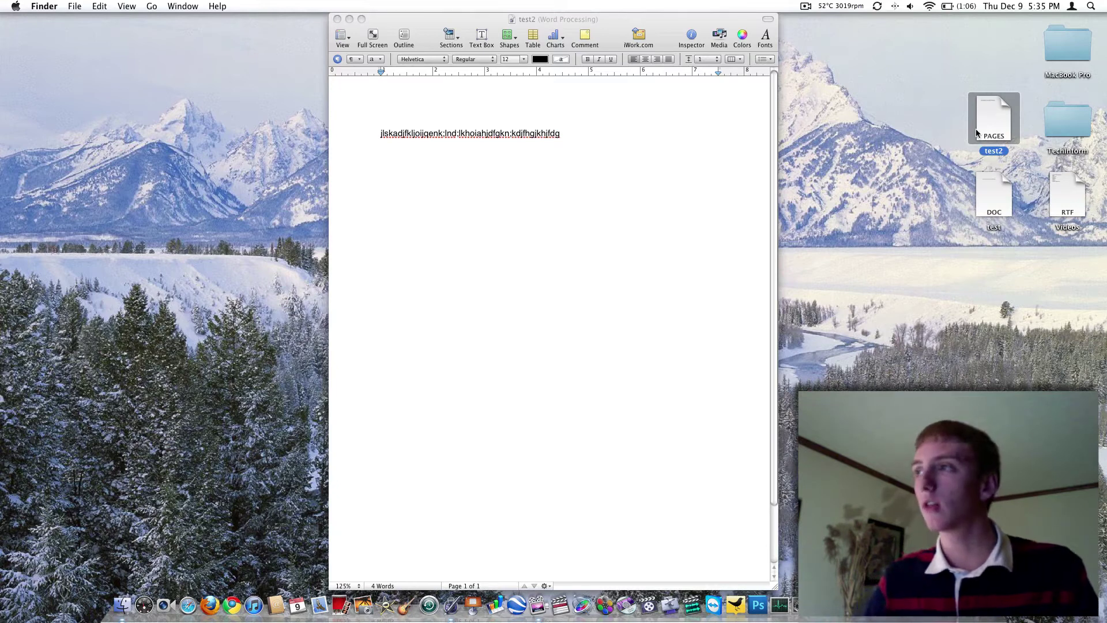
Step: Return to test2 and delete all of its text, leaving 0 words
click(987, 186)
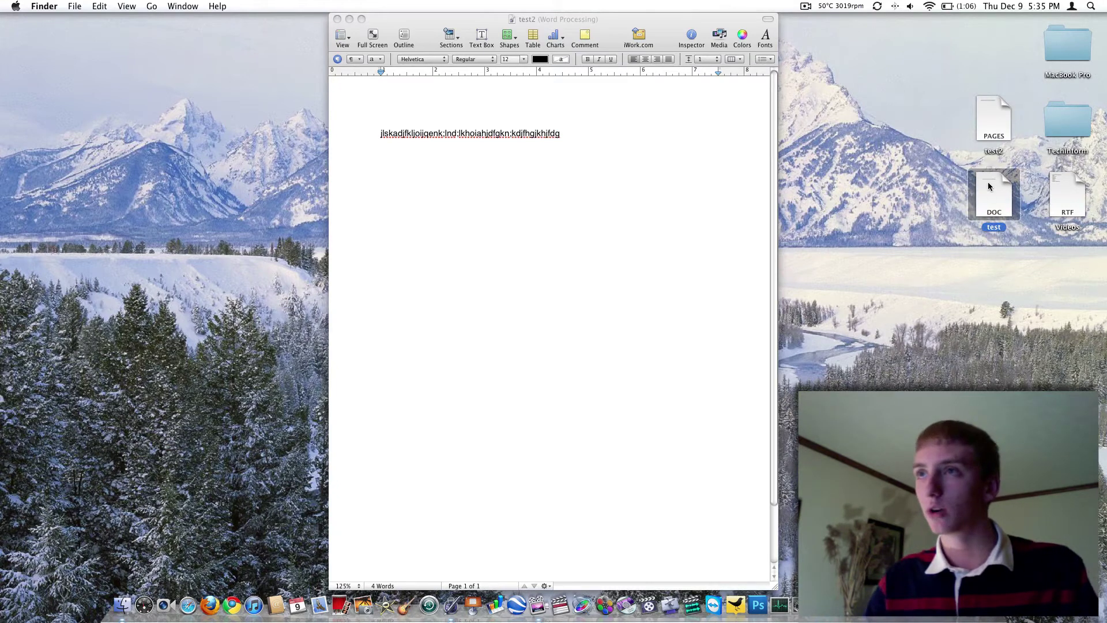
click(576, 163)
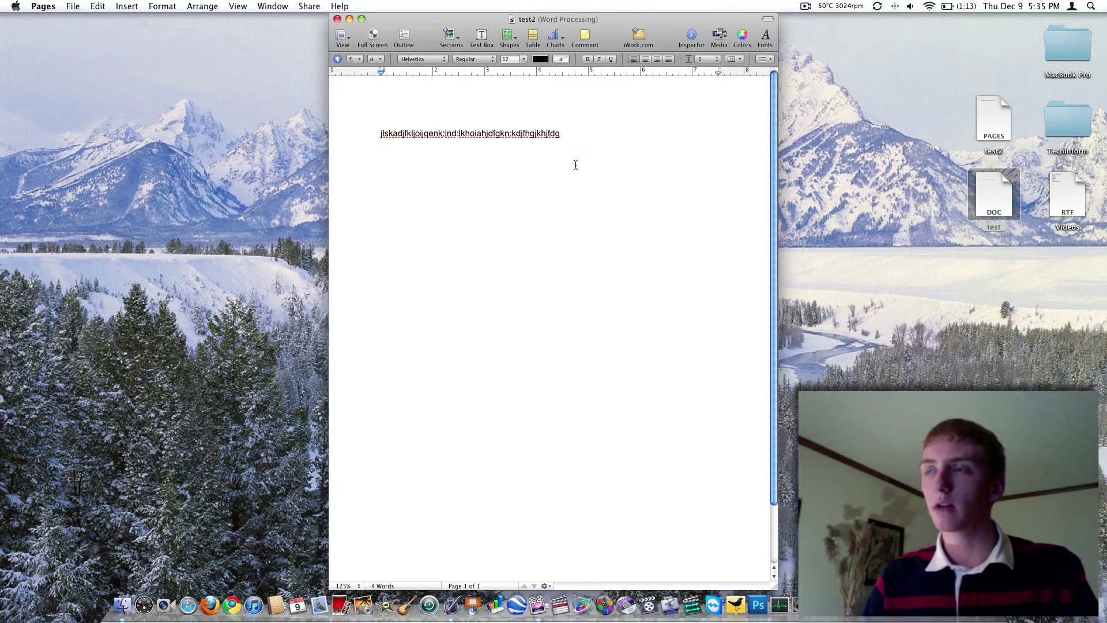
key(super+a)
key(BackSpace)
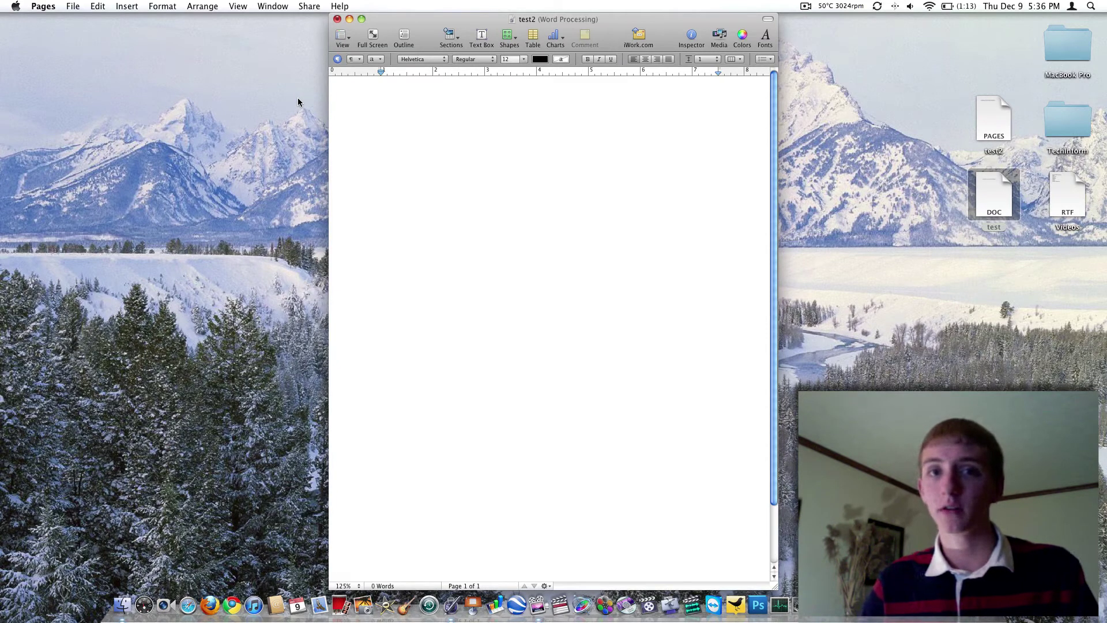
Step: Check the line-spacing and column options, keeping 1 Column, then open Show More… spacing settings
click(714, 61)
click(378, 89)
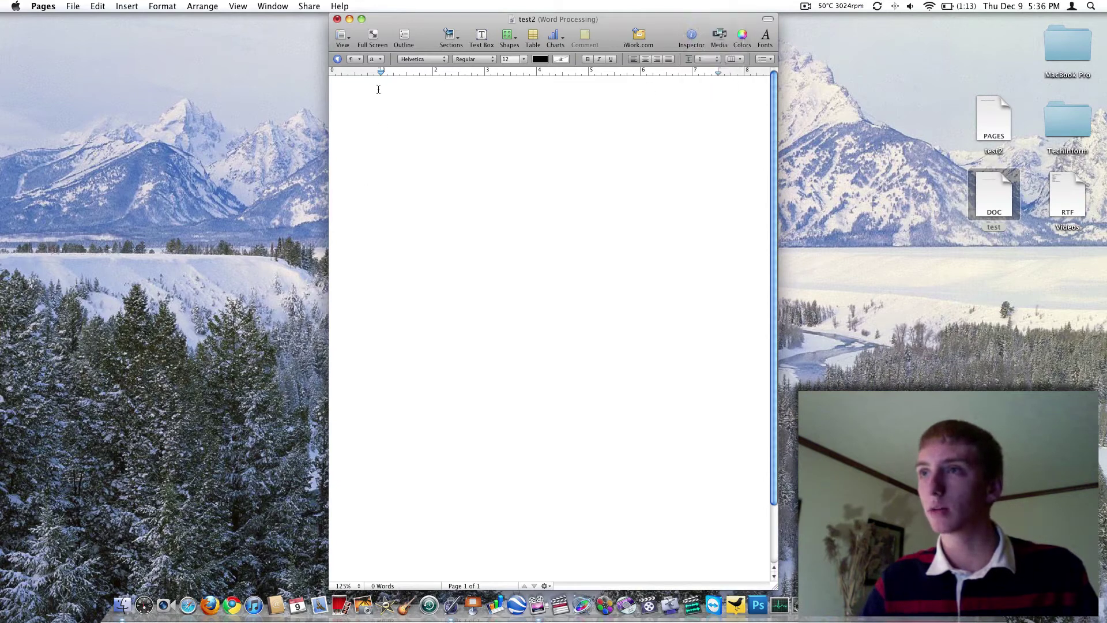
mouse_move(380, 71)
mouse_down()
mouse_move(400, 71)
mouse_move(381, 71)
mouse_up()
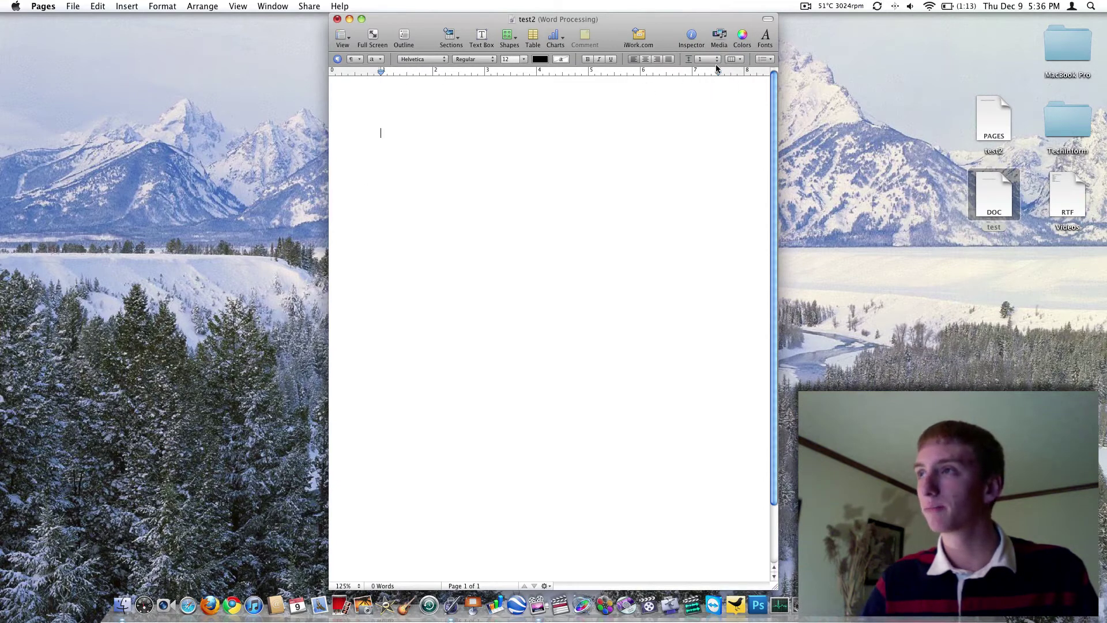
click(730, 59)
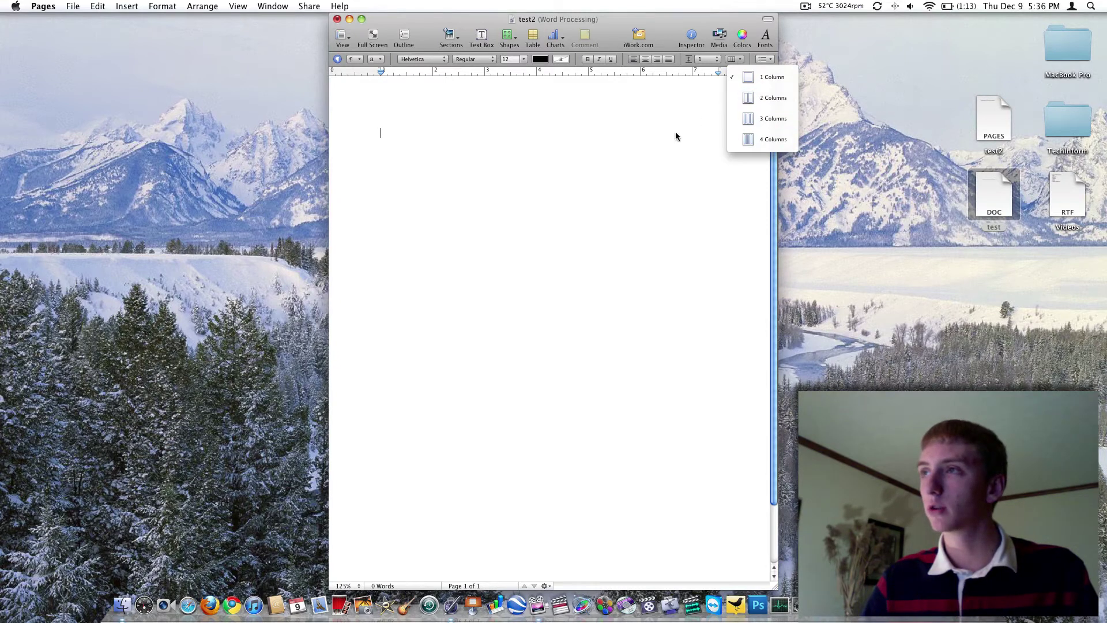
click(676, 136)
click(707, 62)
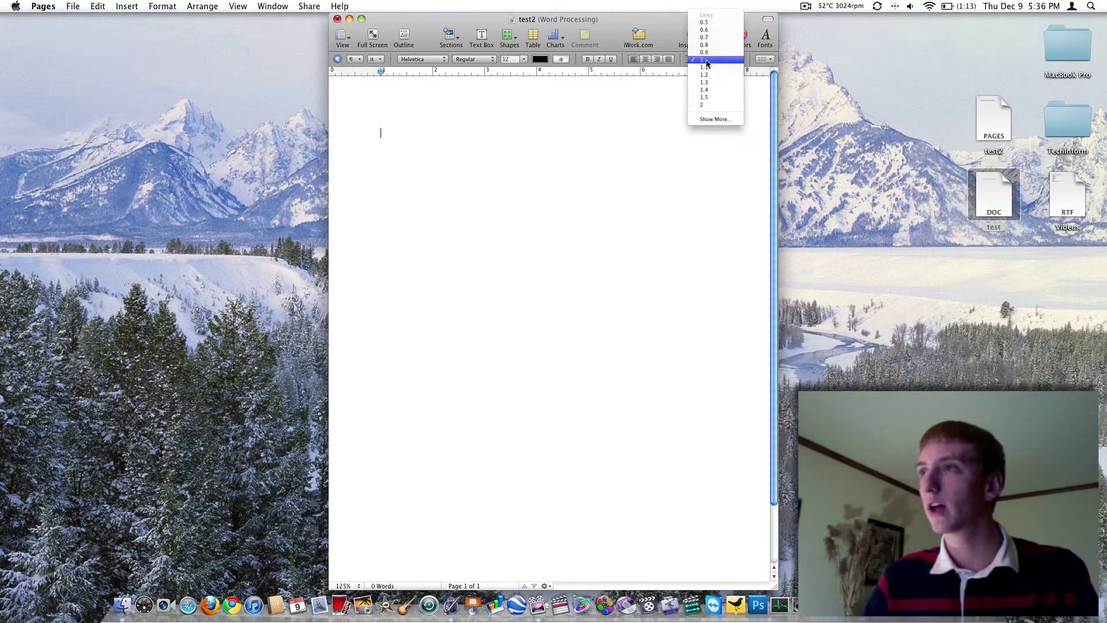
click(710, 117)
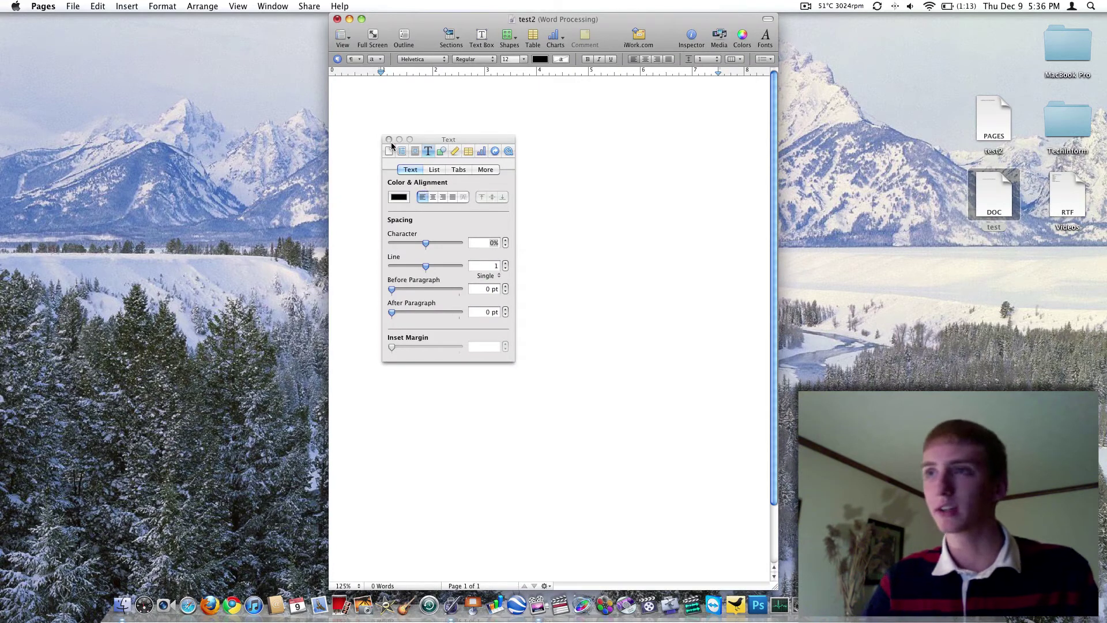
Step: Close the Text inspector panel and bring up the View options menu
click(389, 141)
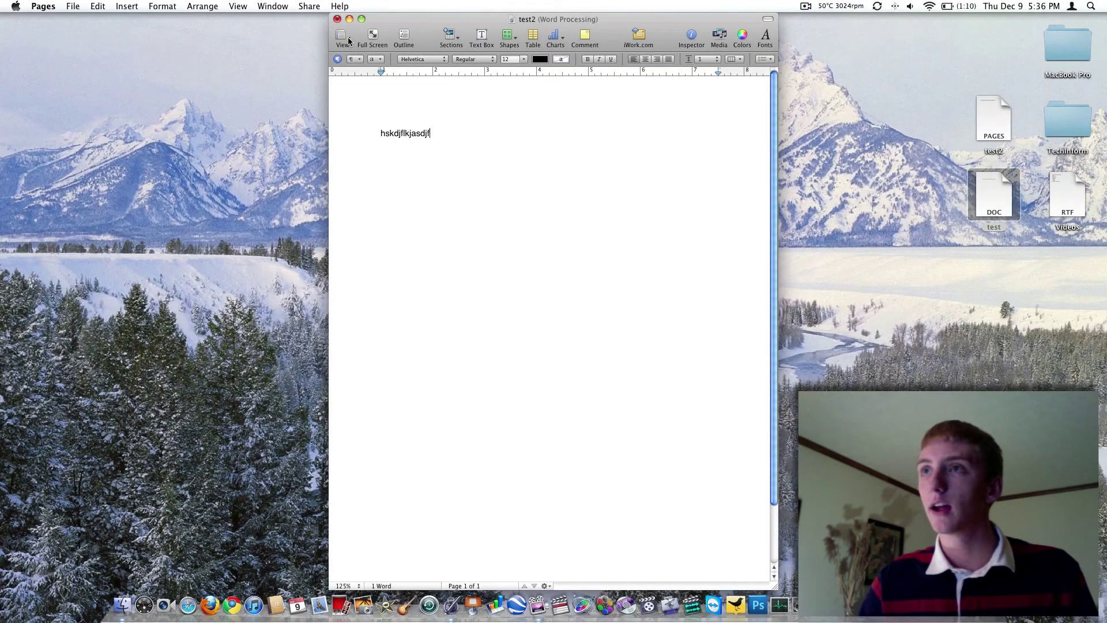
click(347, 37)
Step: Dismiss the View options and quit Pages, choosing Don't Save for test2
click(505, 187)
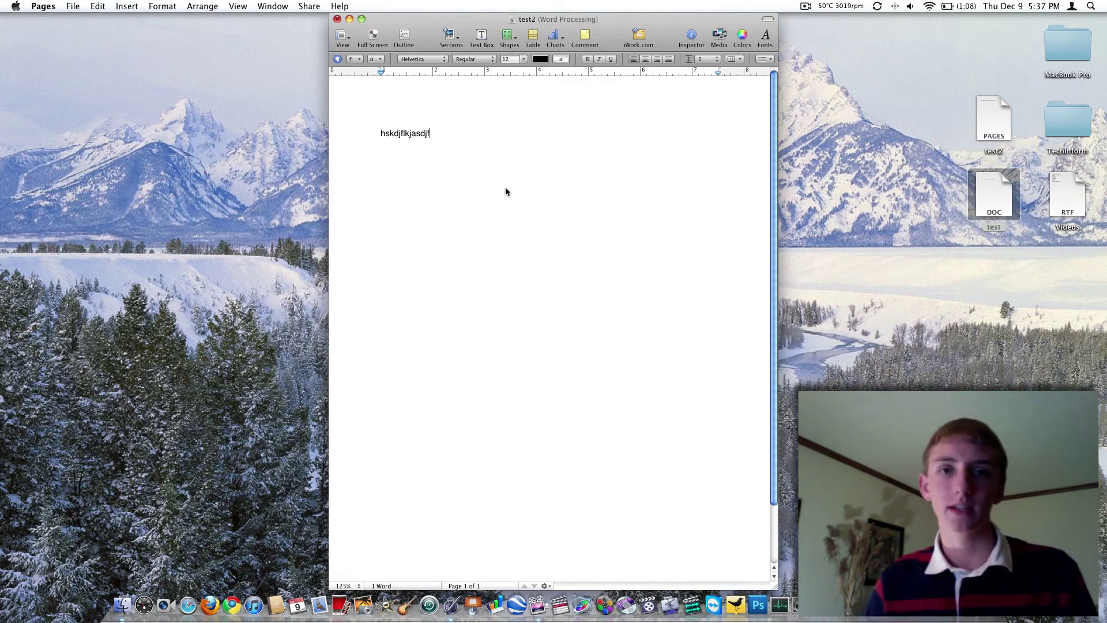
key(super+q)
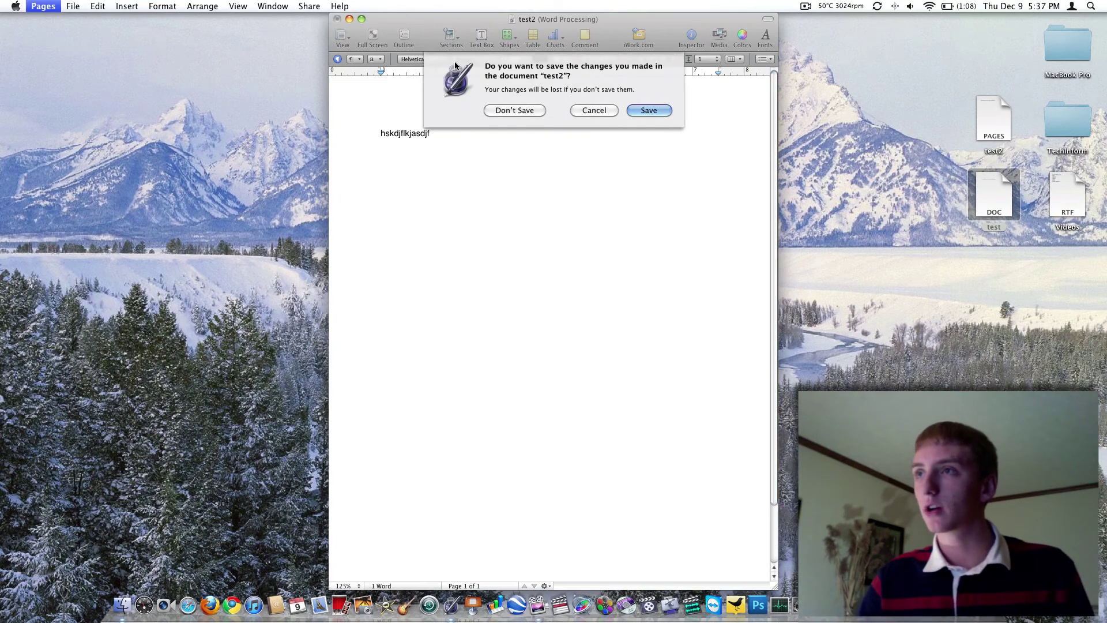
click(513, 110)
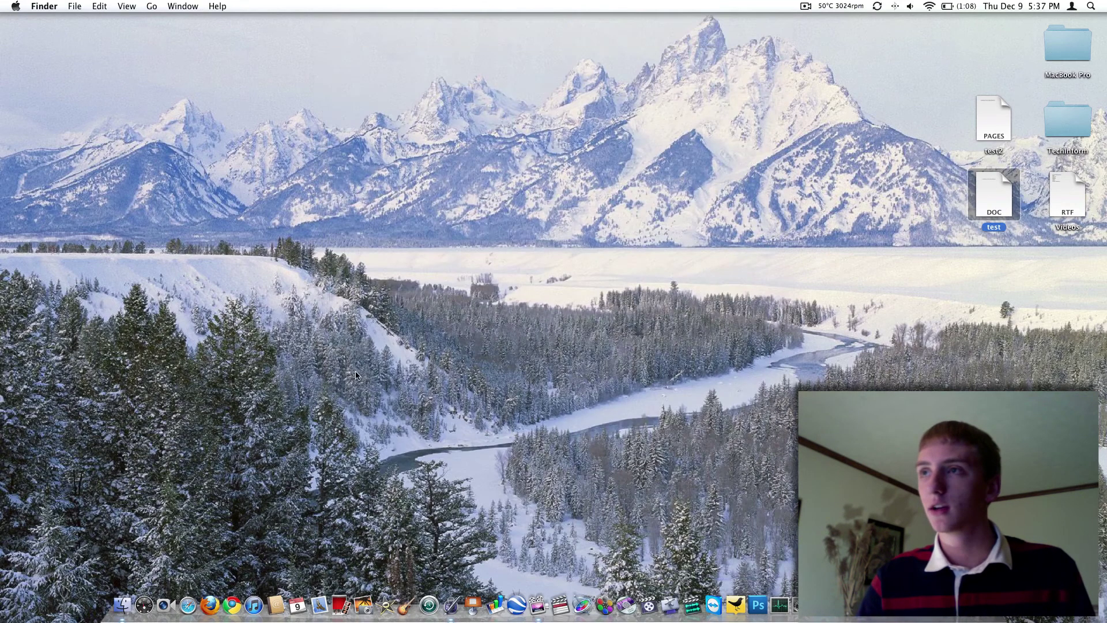
Step: Open the TechInform site in Safari, make the window taller, and open the 'iWork 2009 Suite Overview – Pages' article
click(192, 610)
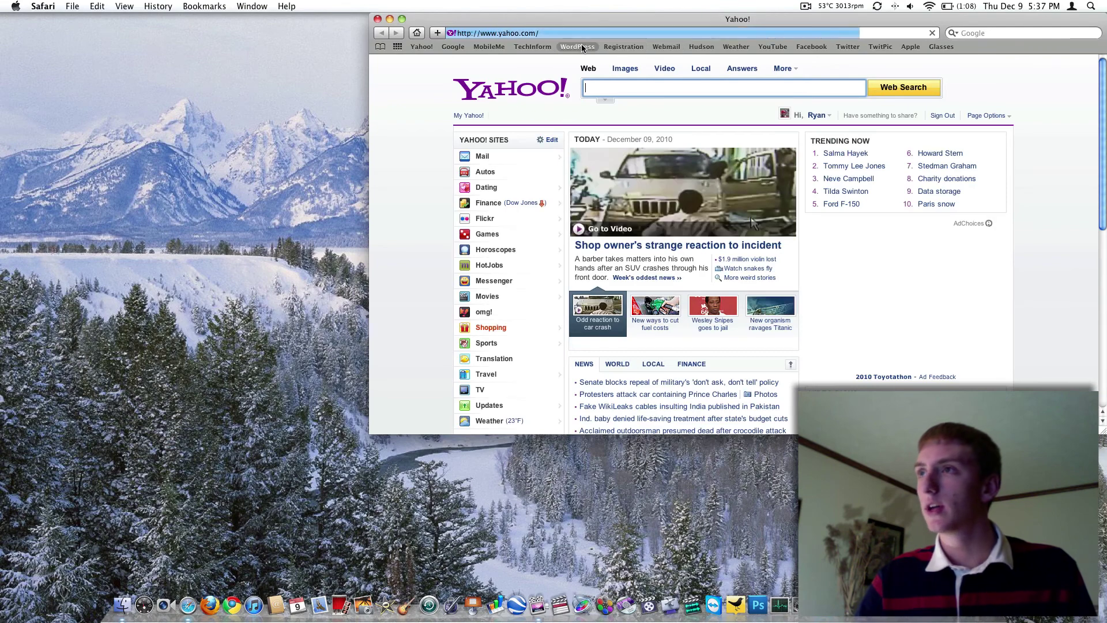
click(532, 46)
drag(628, 19, 289, 4)
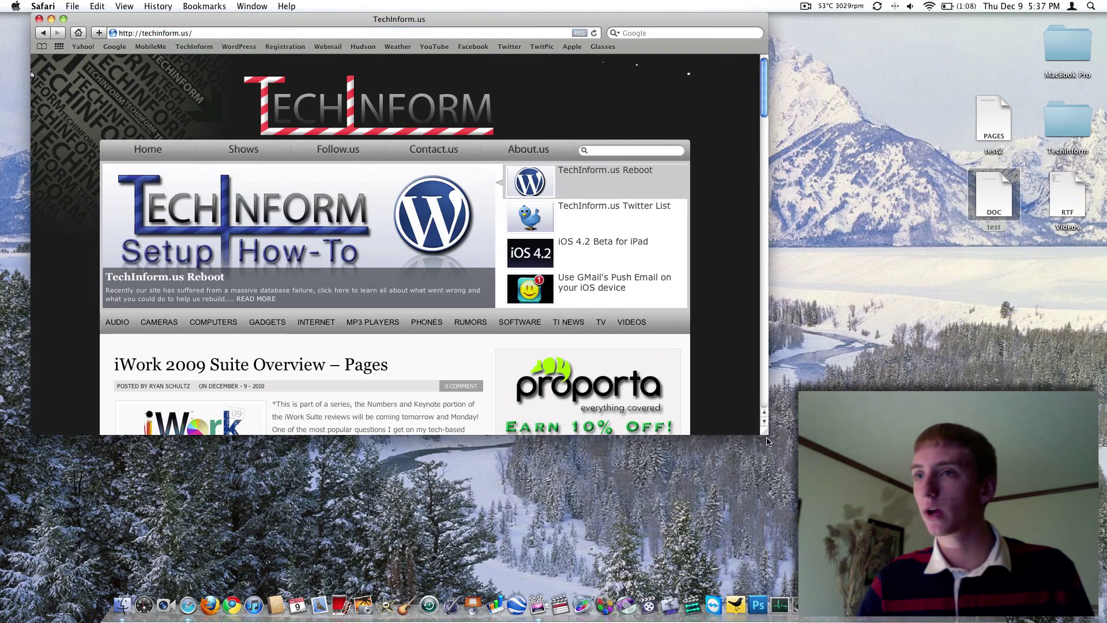
drag(766, 439, 765, 521)
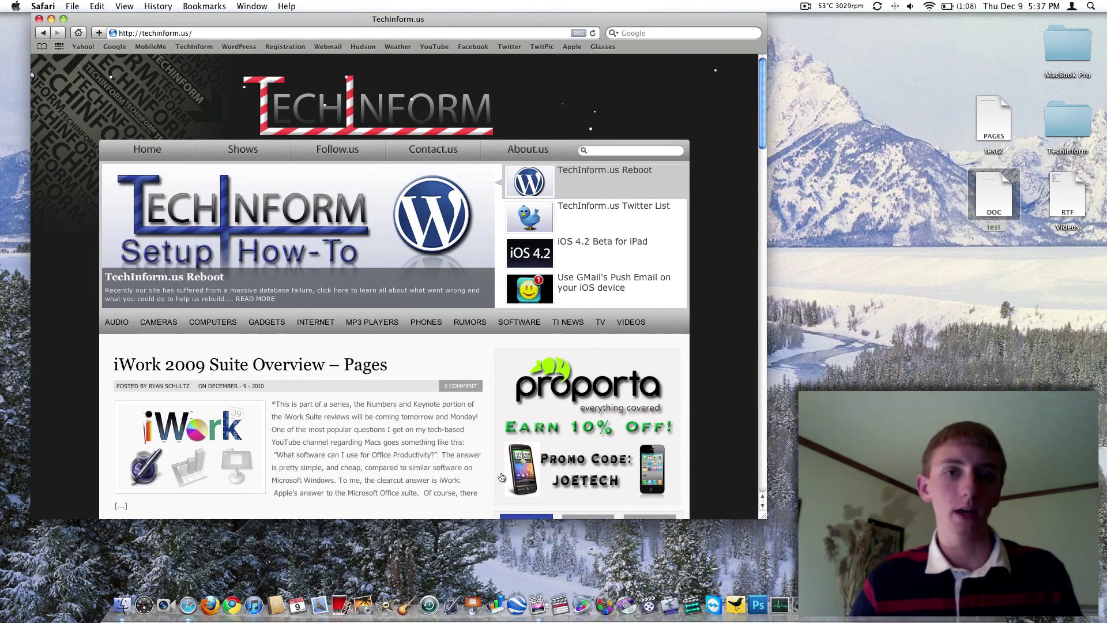
click(364, 364)
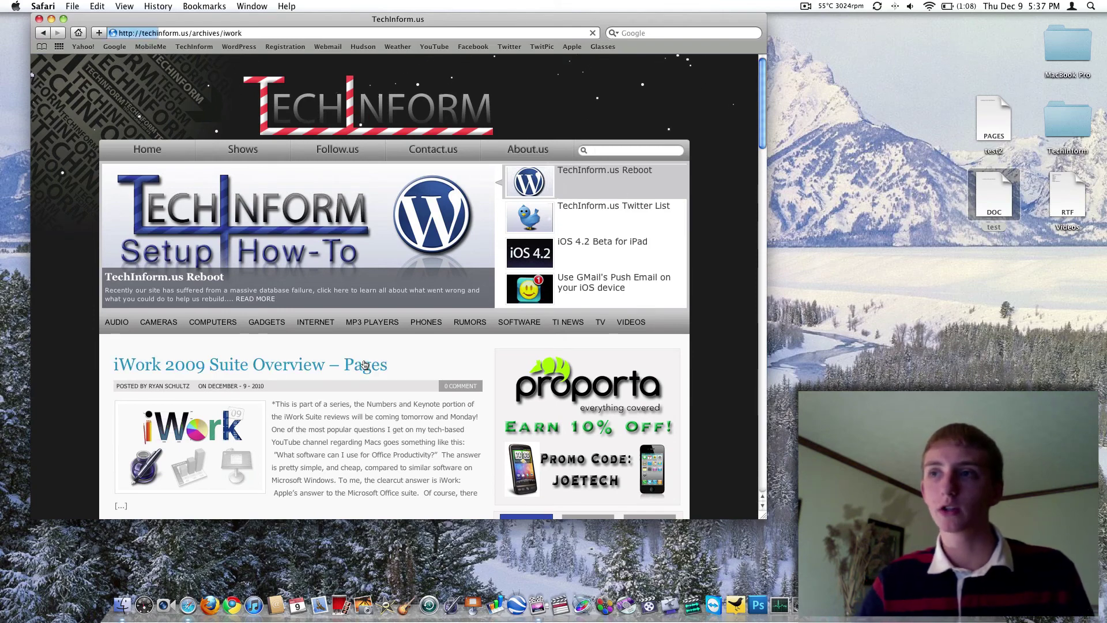